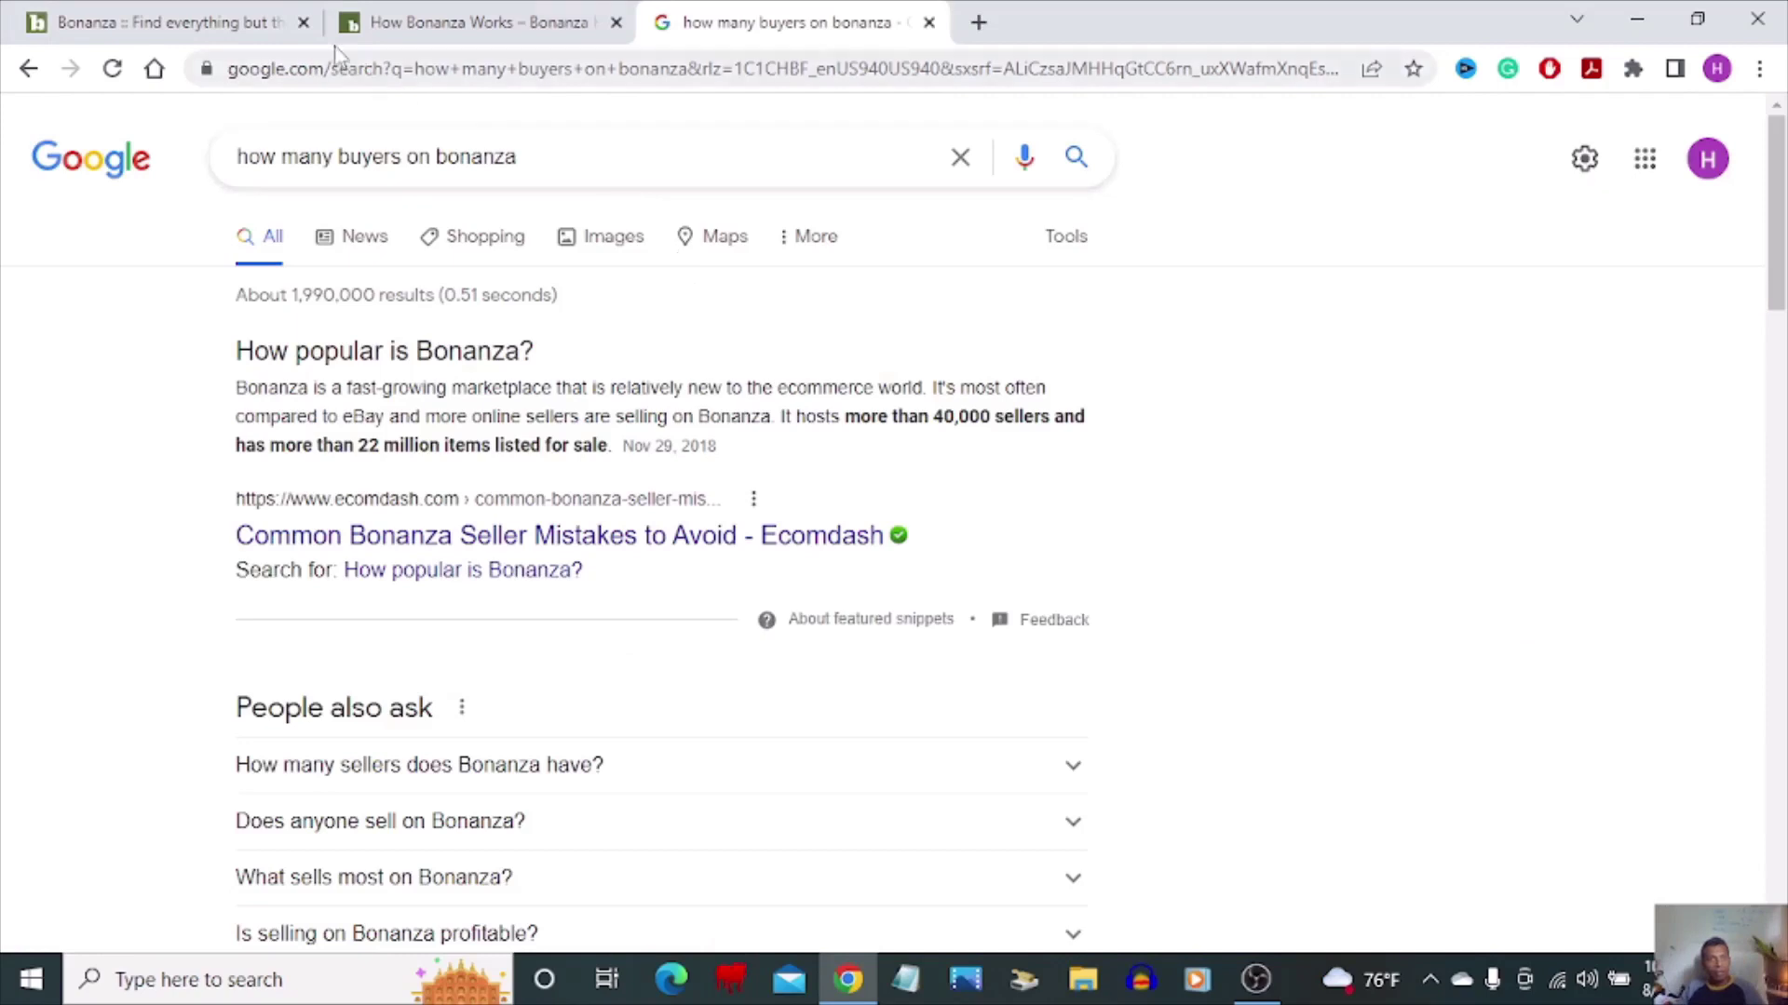
- Switch to the Bonanza site and open the Selling Dashboard
click(244, 23)
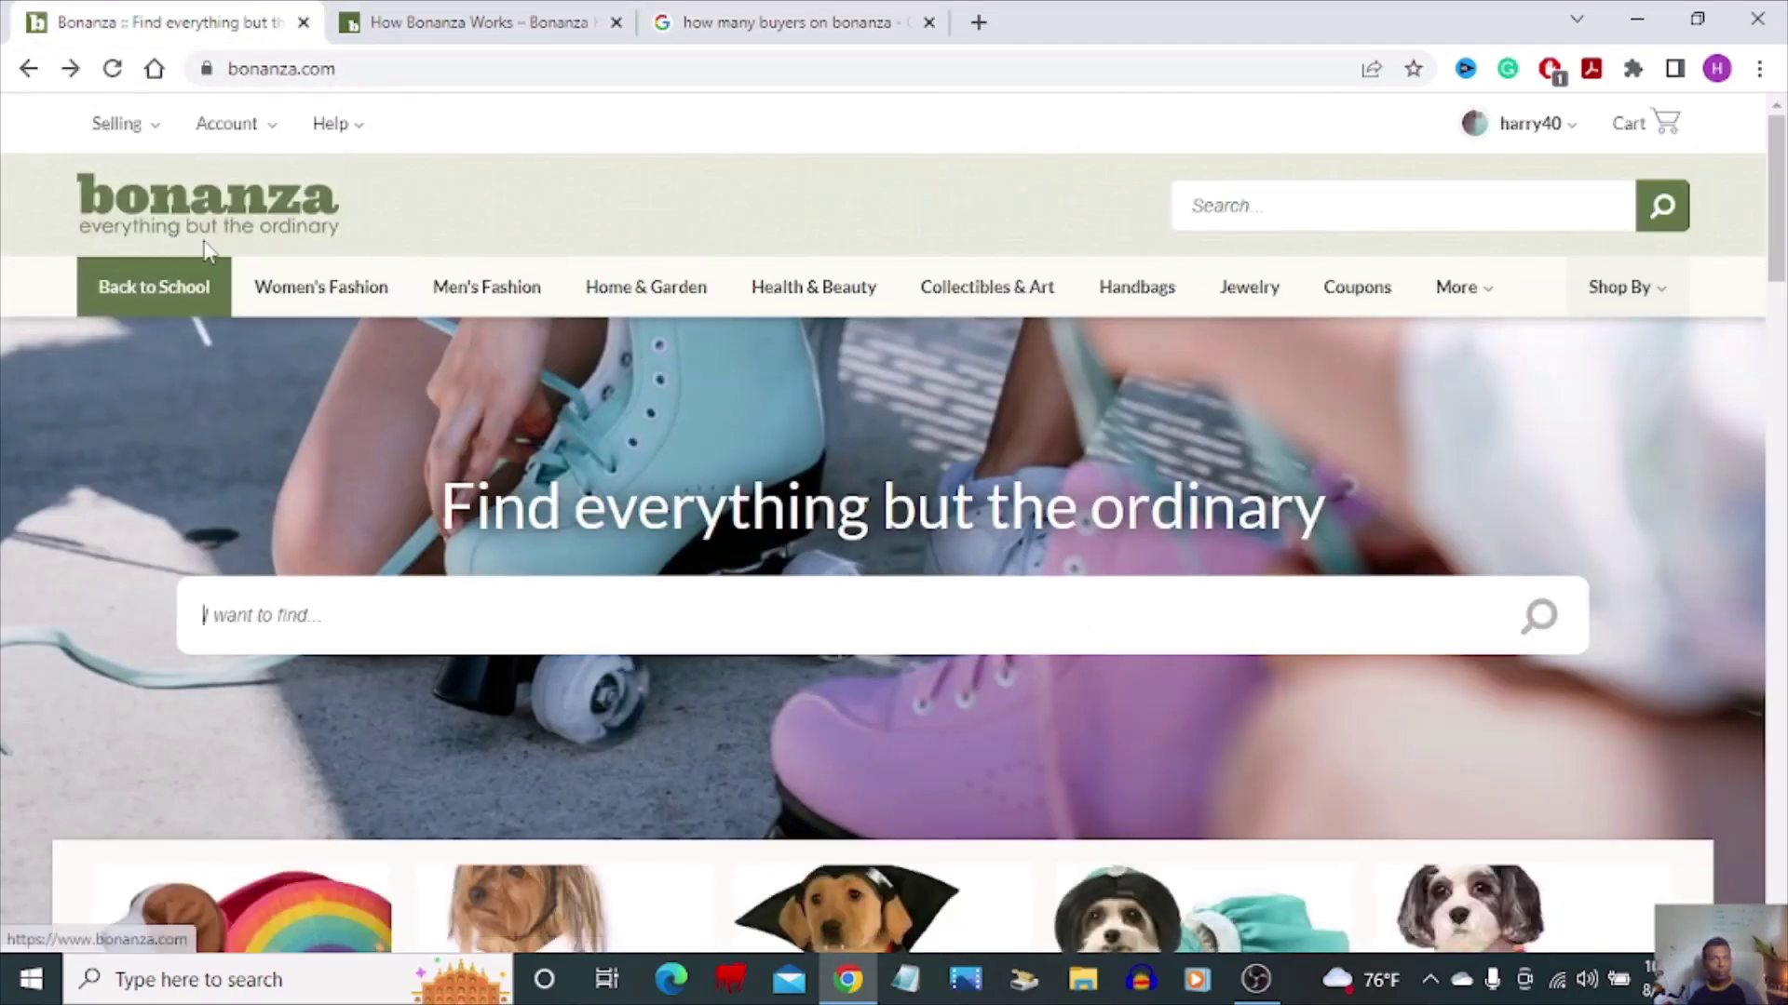
mouse_move(144, 133)
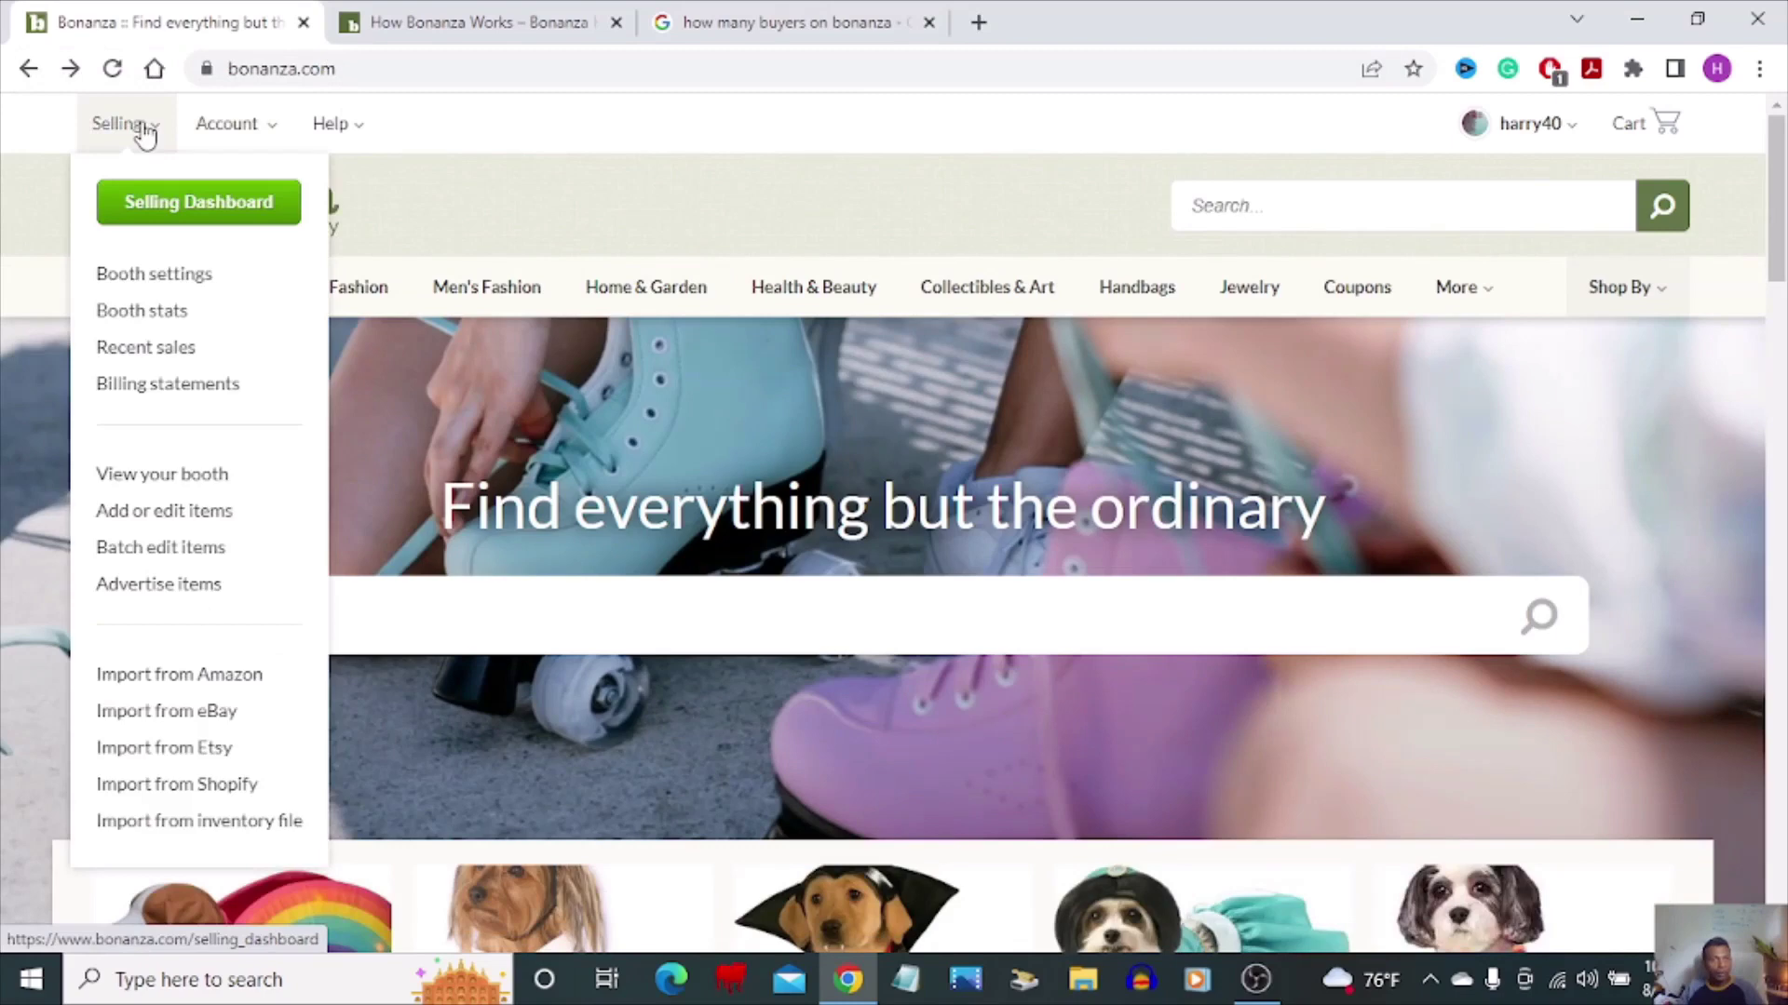
click(169, 214)
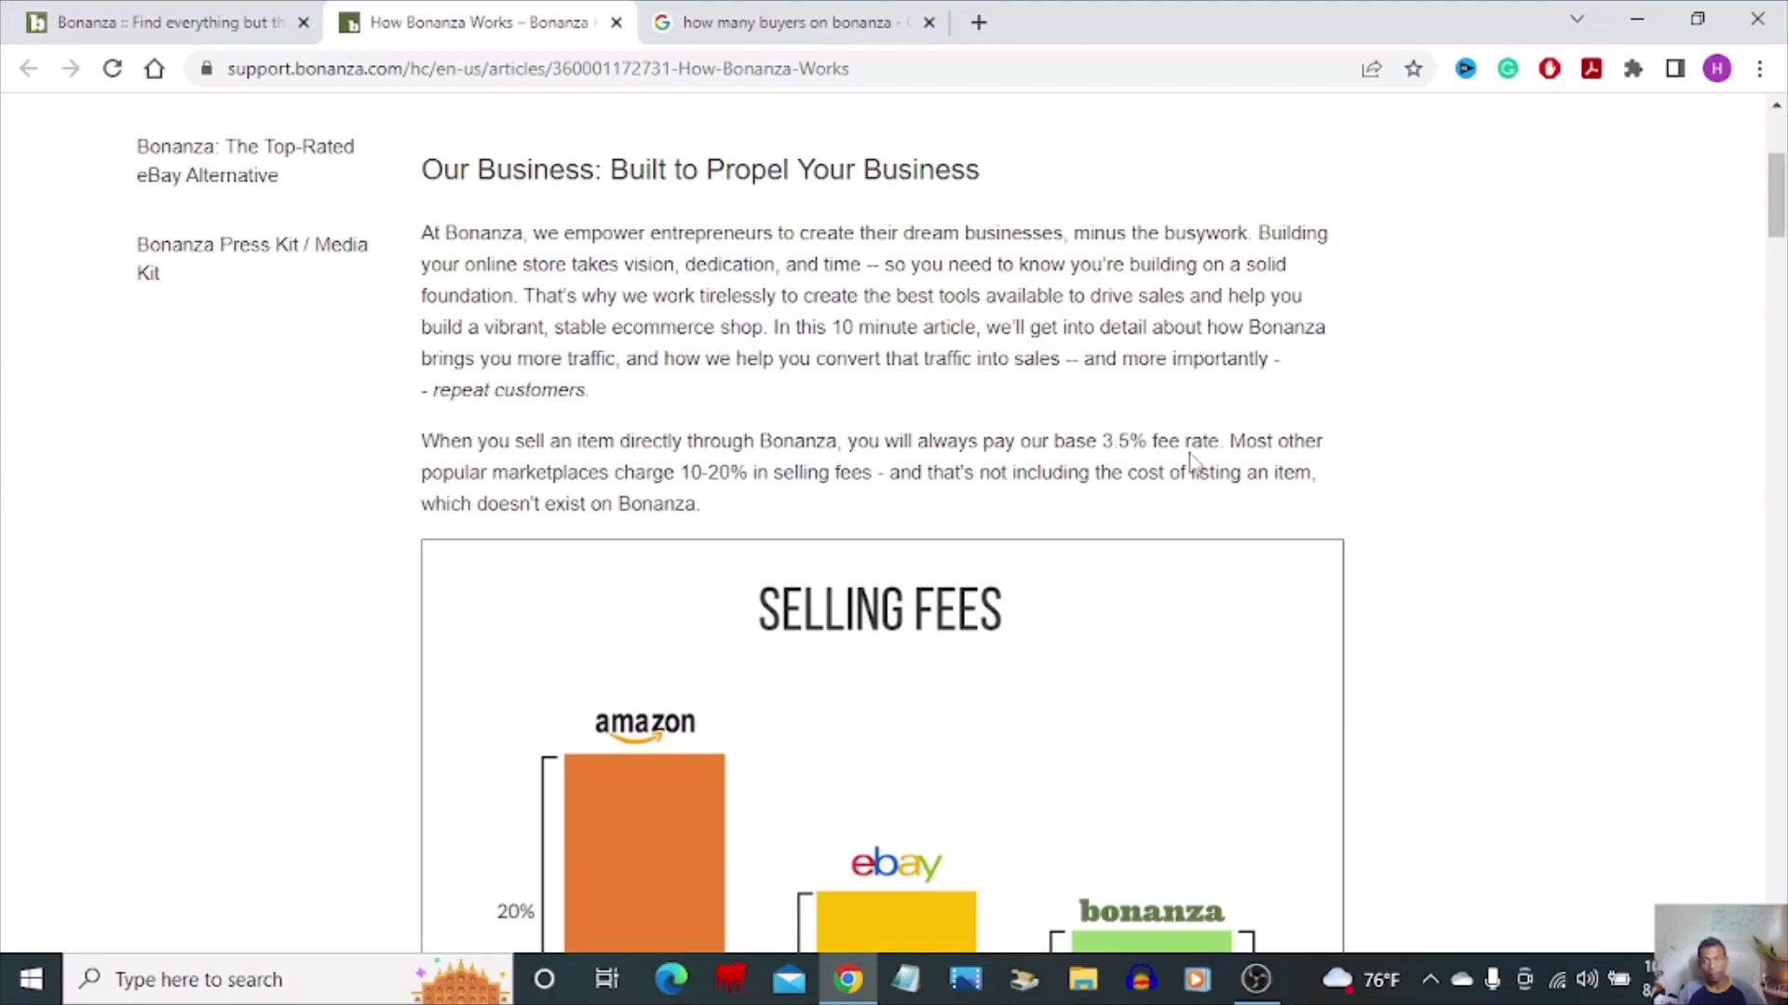
- Examine the selling fees comparison and advertising commission rates in the How Bonanza Works article
scroll(1066, 656, down, 1)
scroll(1066, 657, down, 2)
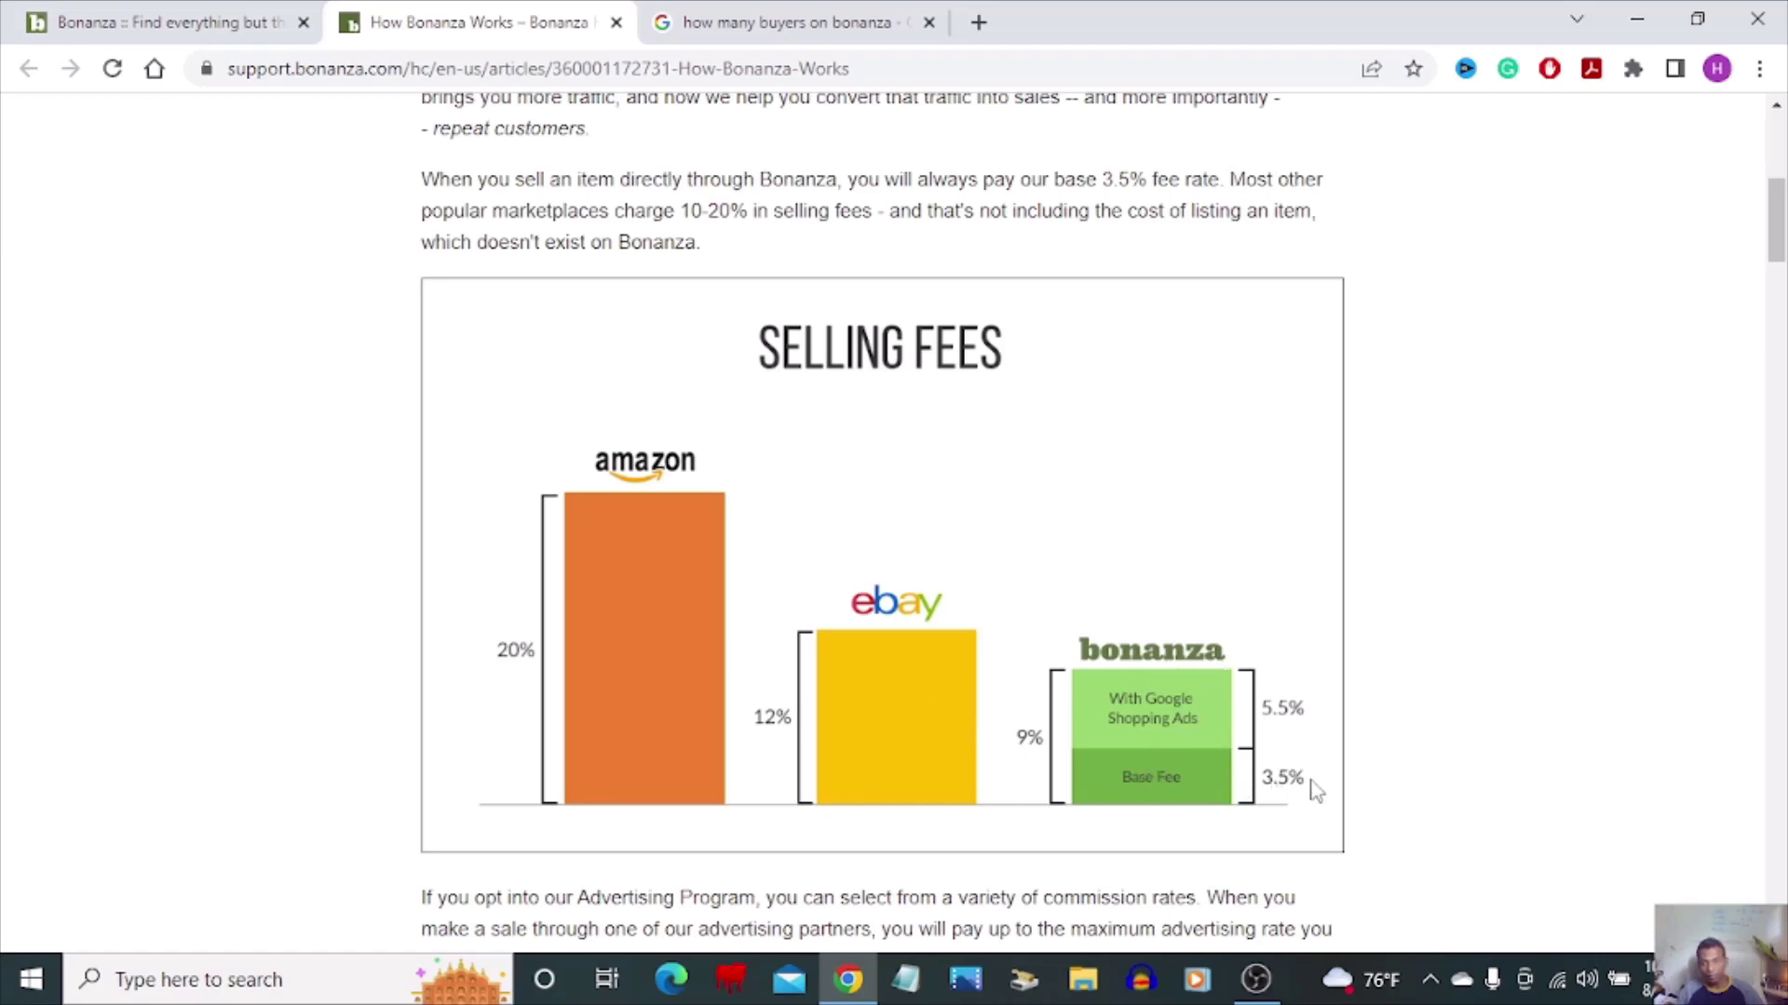
scroll(1316, 789, down, 4)
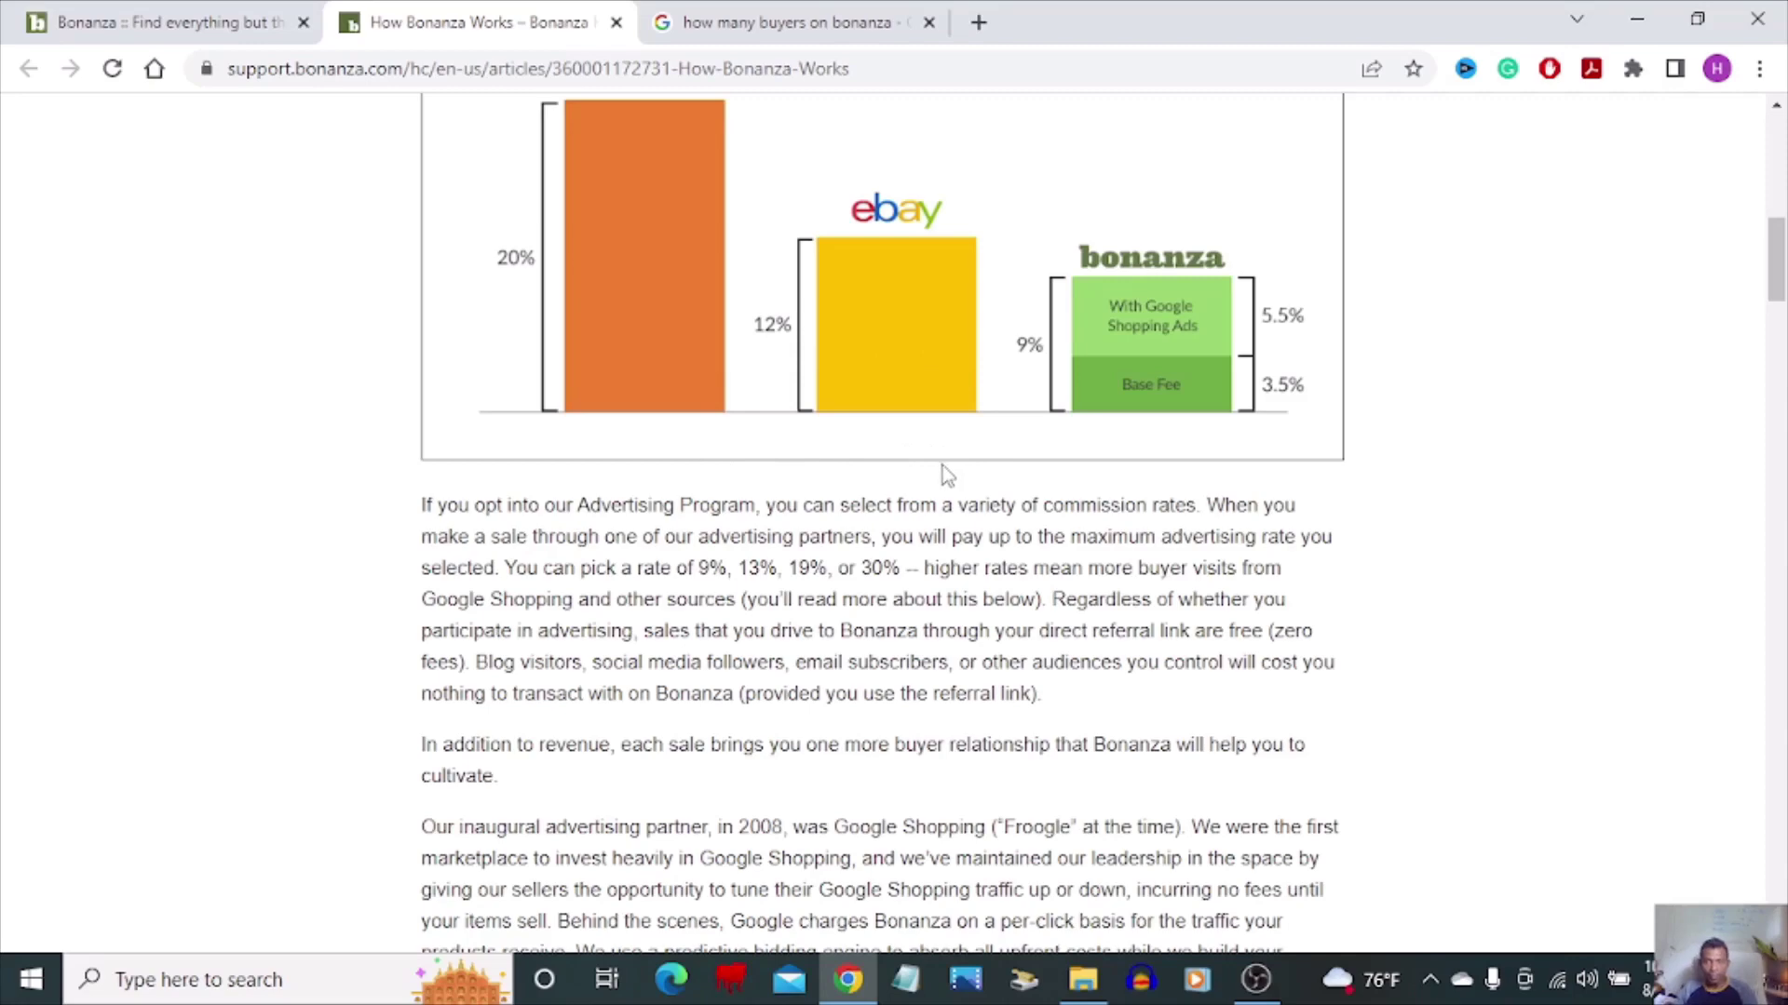
scroll(947, 477, up, 3)
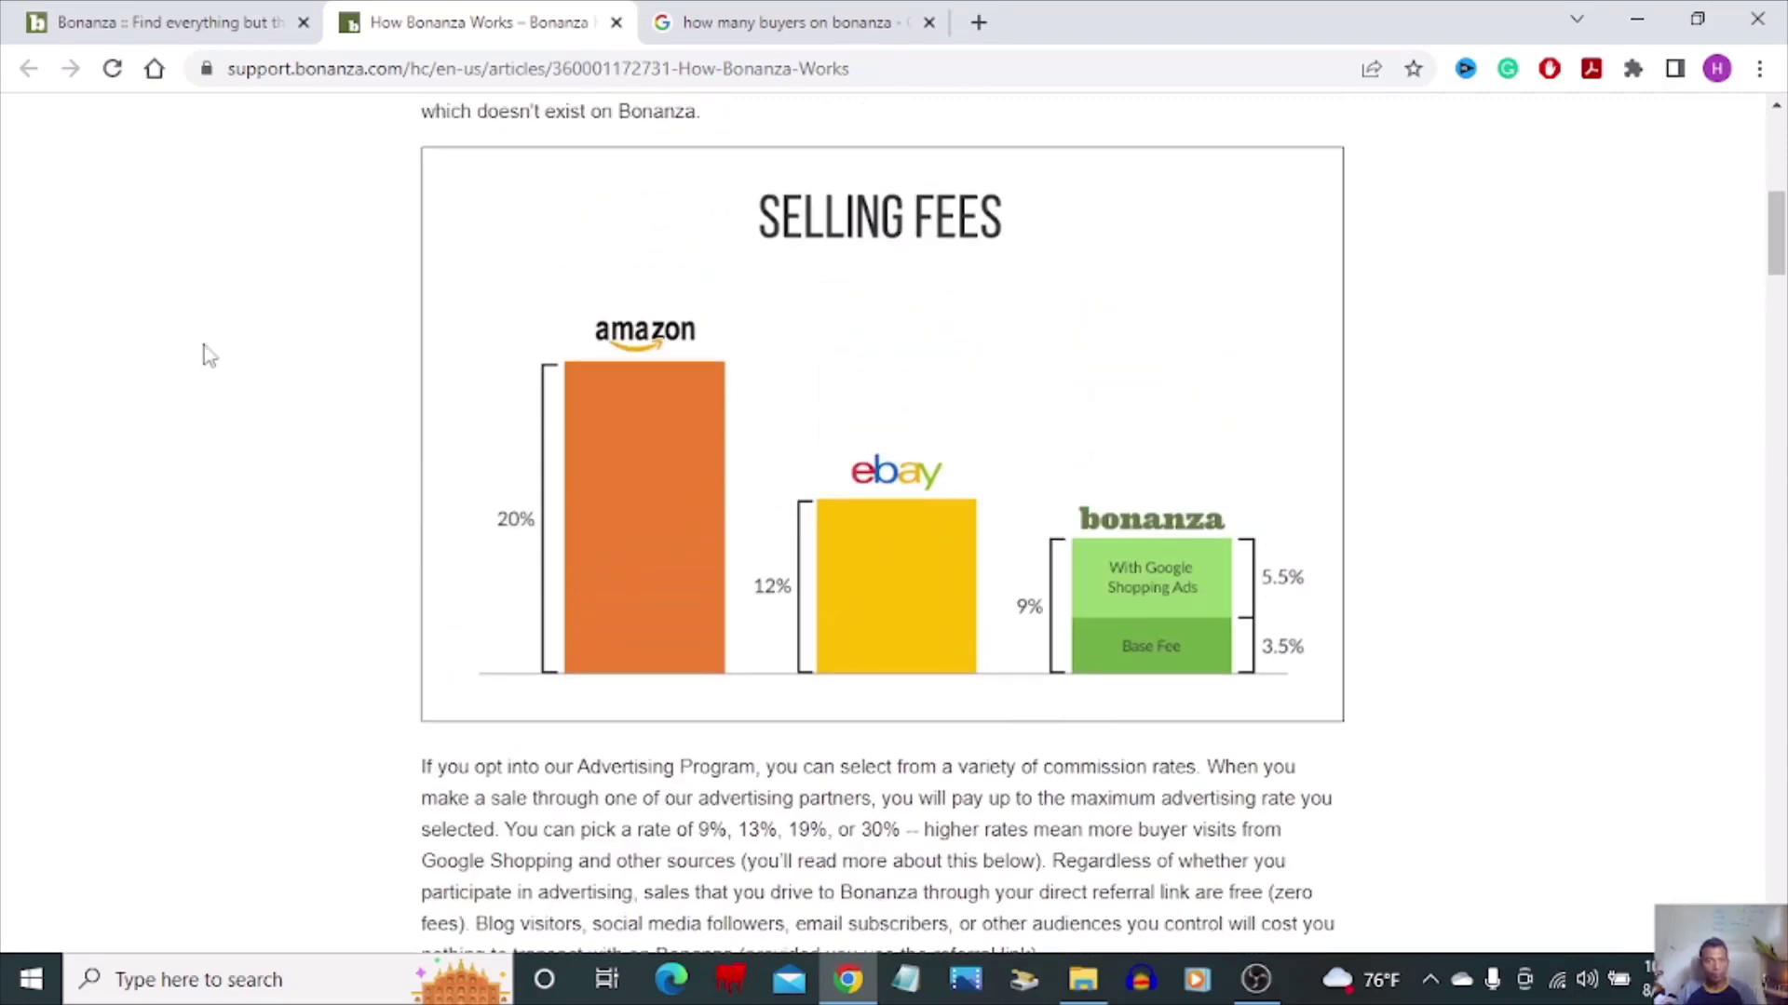
scroll(232, 430, up, 2)
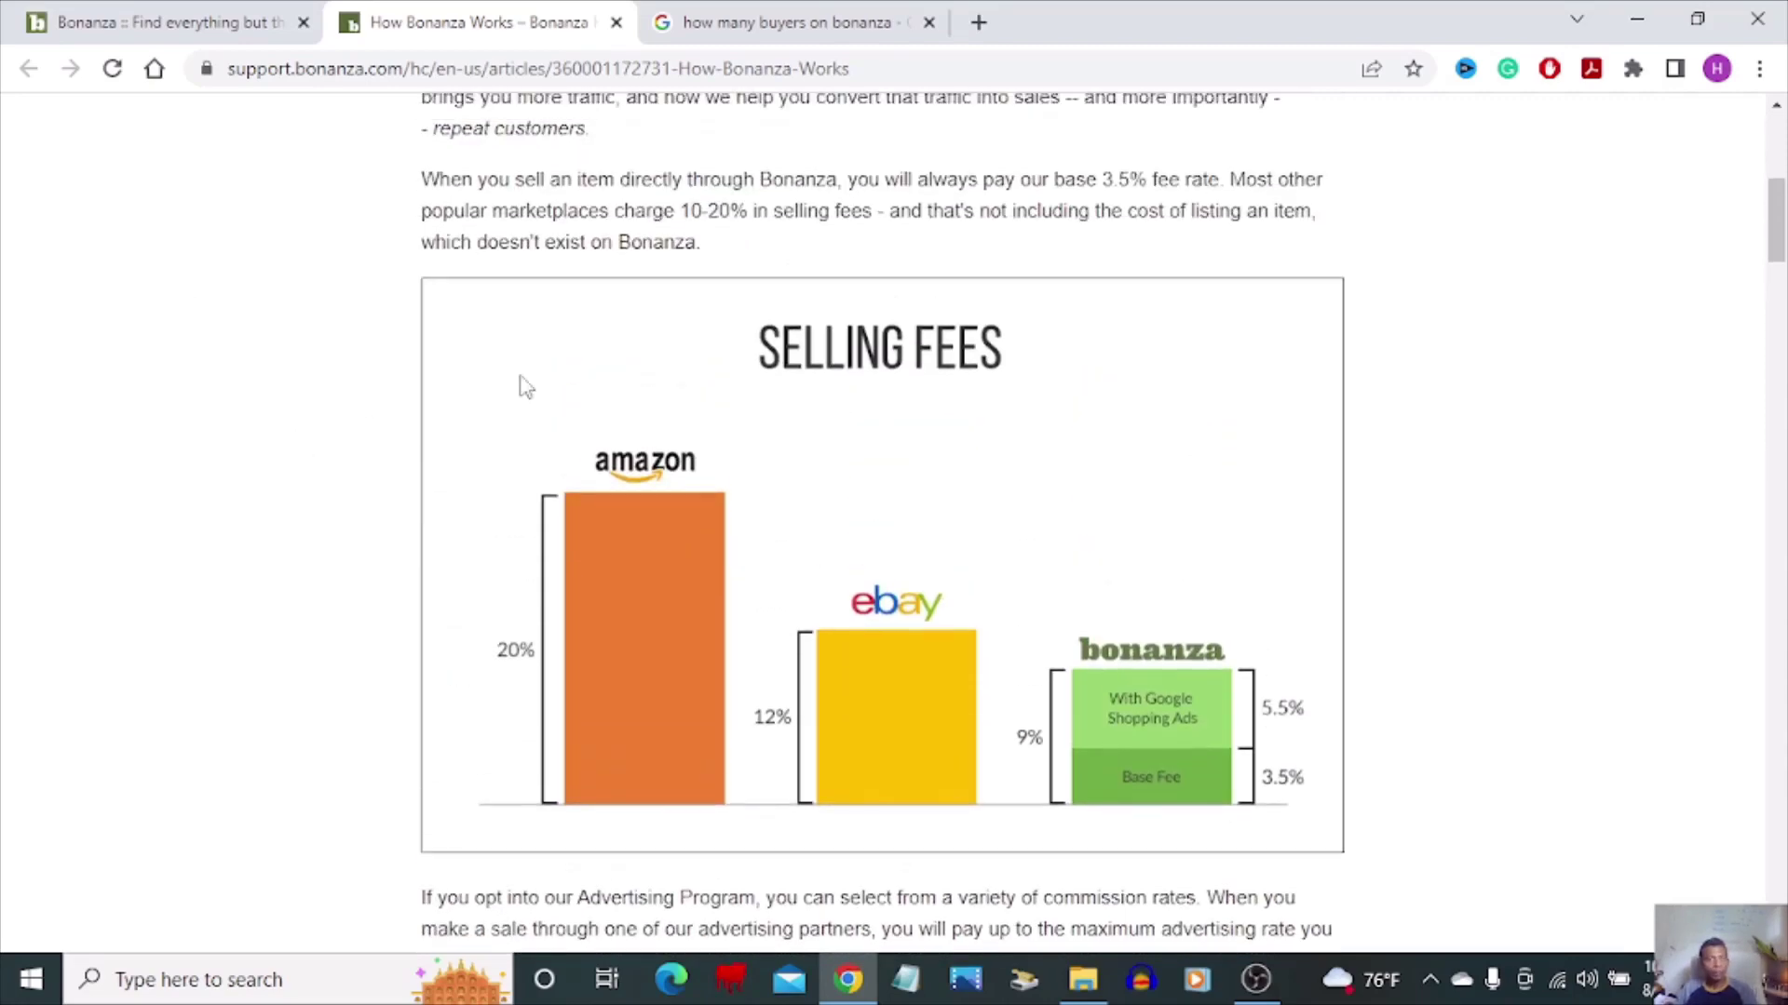
- Return to the Selling Dashboard and open the page for importing items from eBay
click(199, 32)
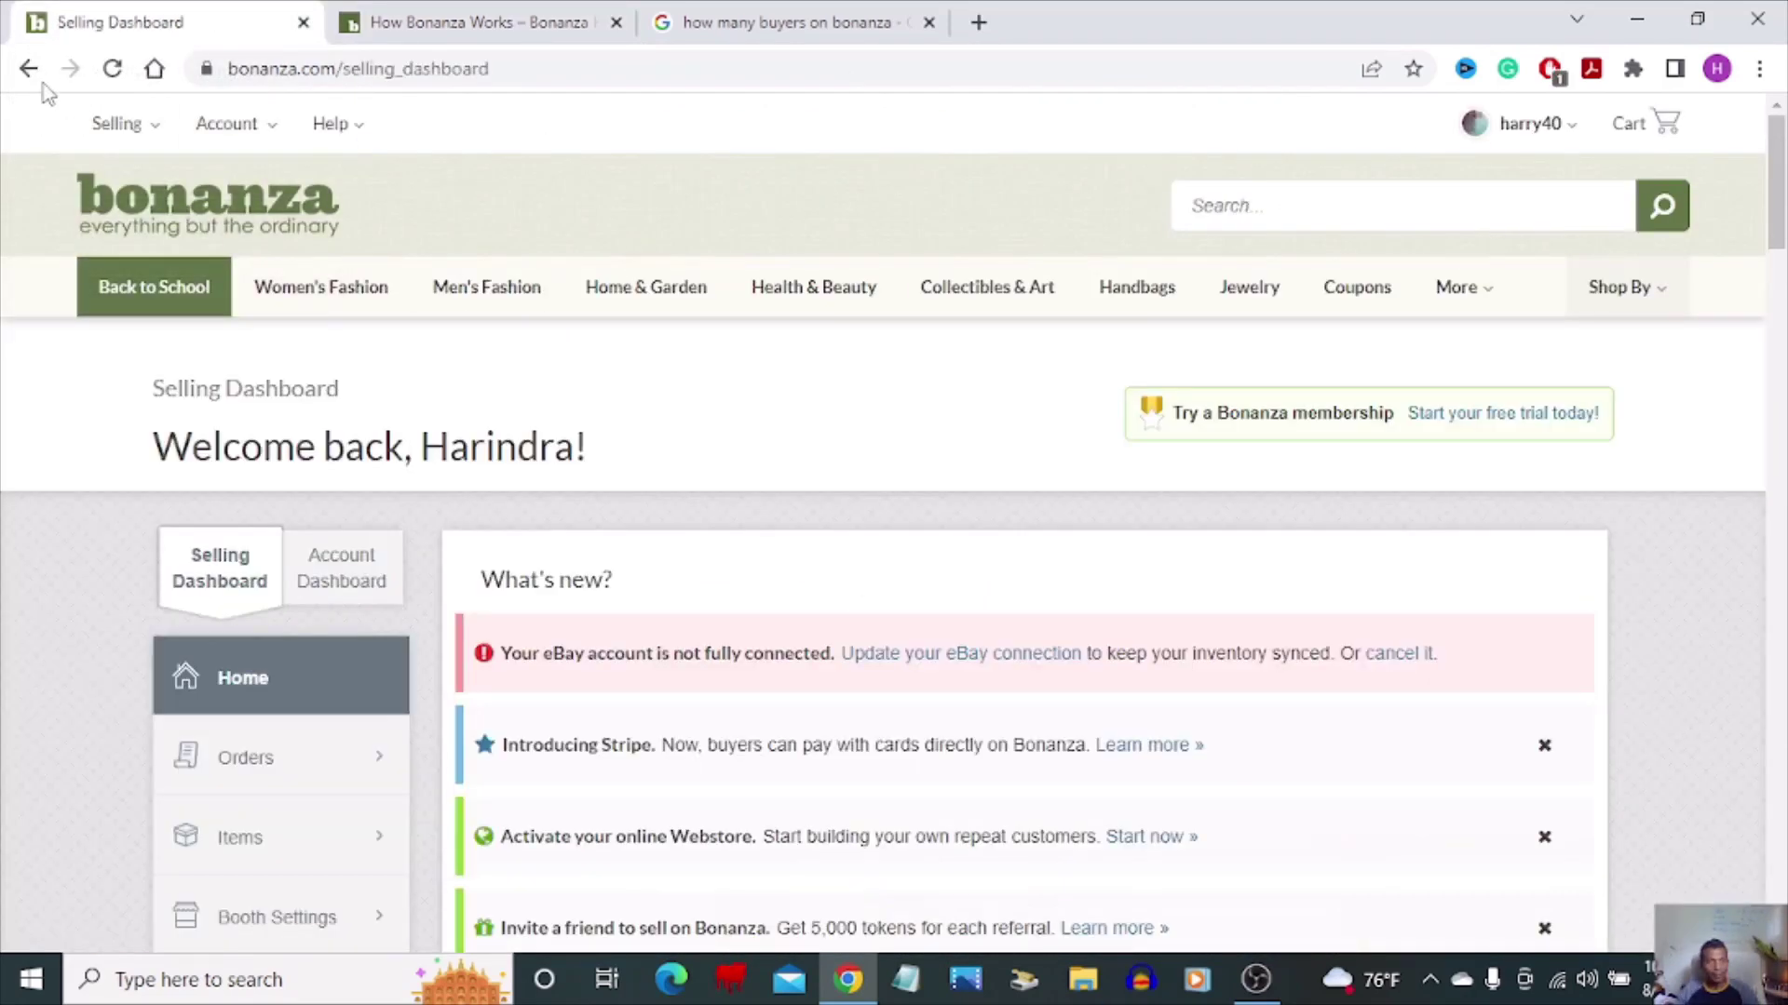
mouse_move(125, 127)
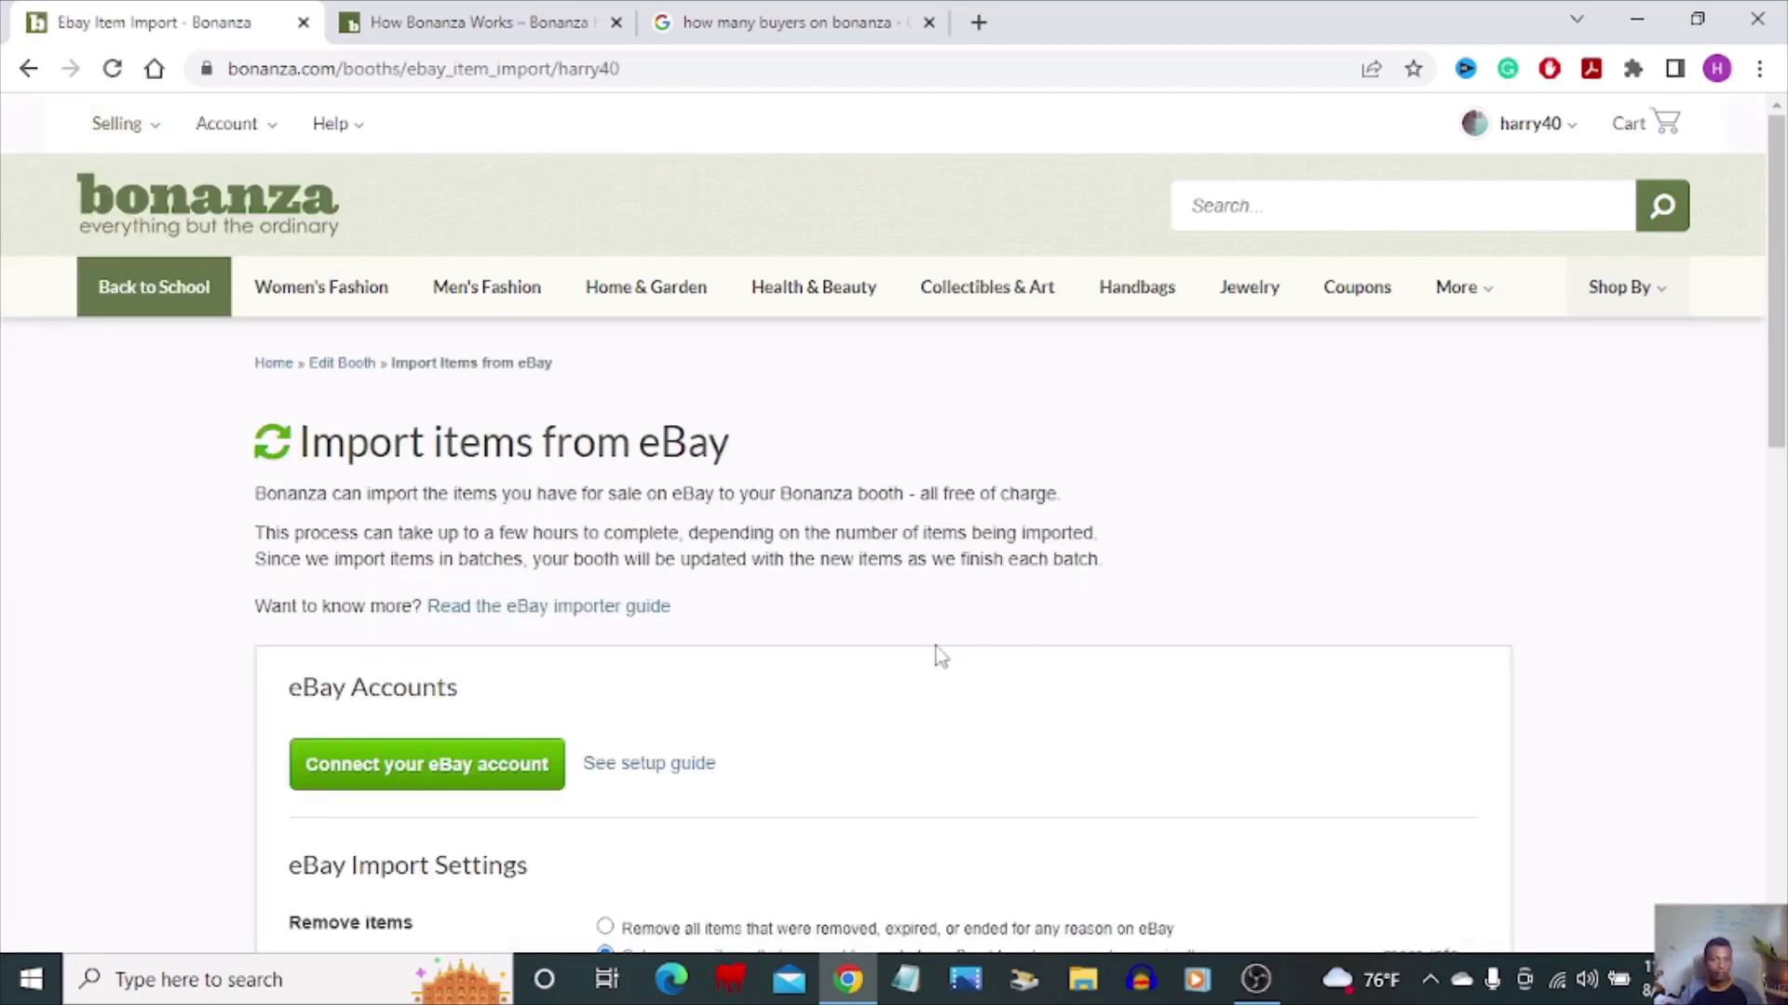
- Open the eBay importer guide, look through its topics and introduction, and close it
click(543, 620)
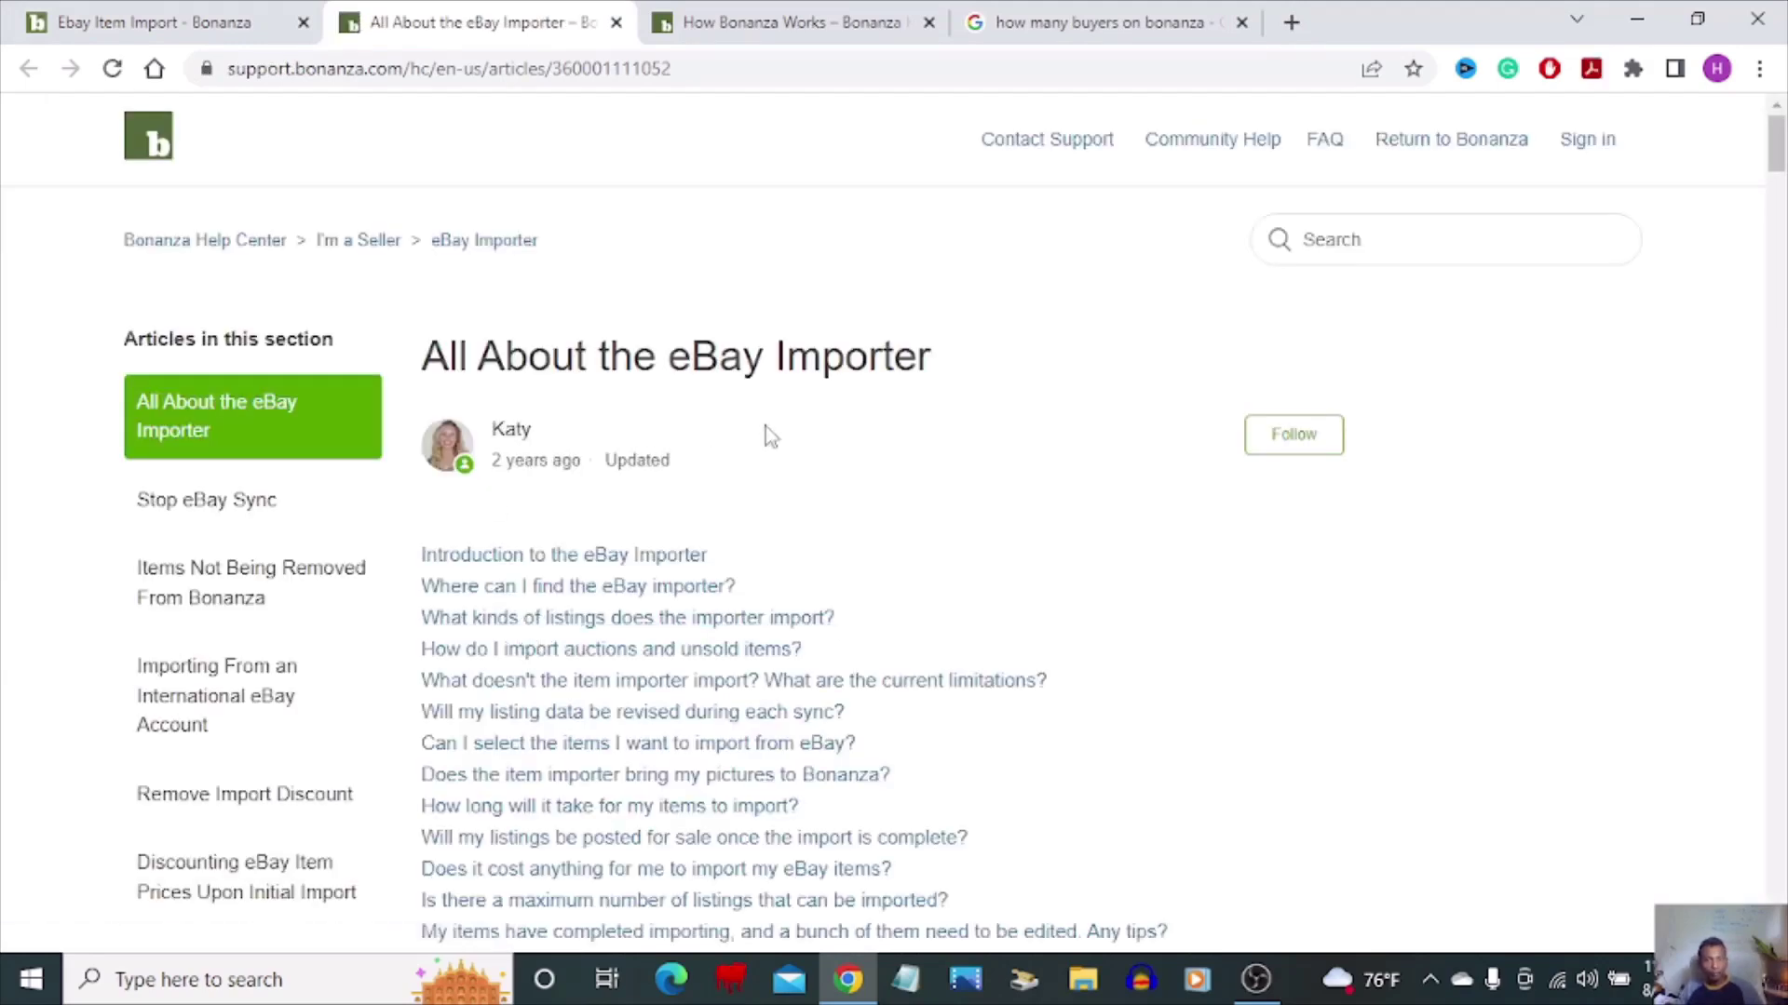
scroll(769, 436, down, 4)
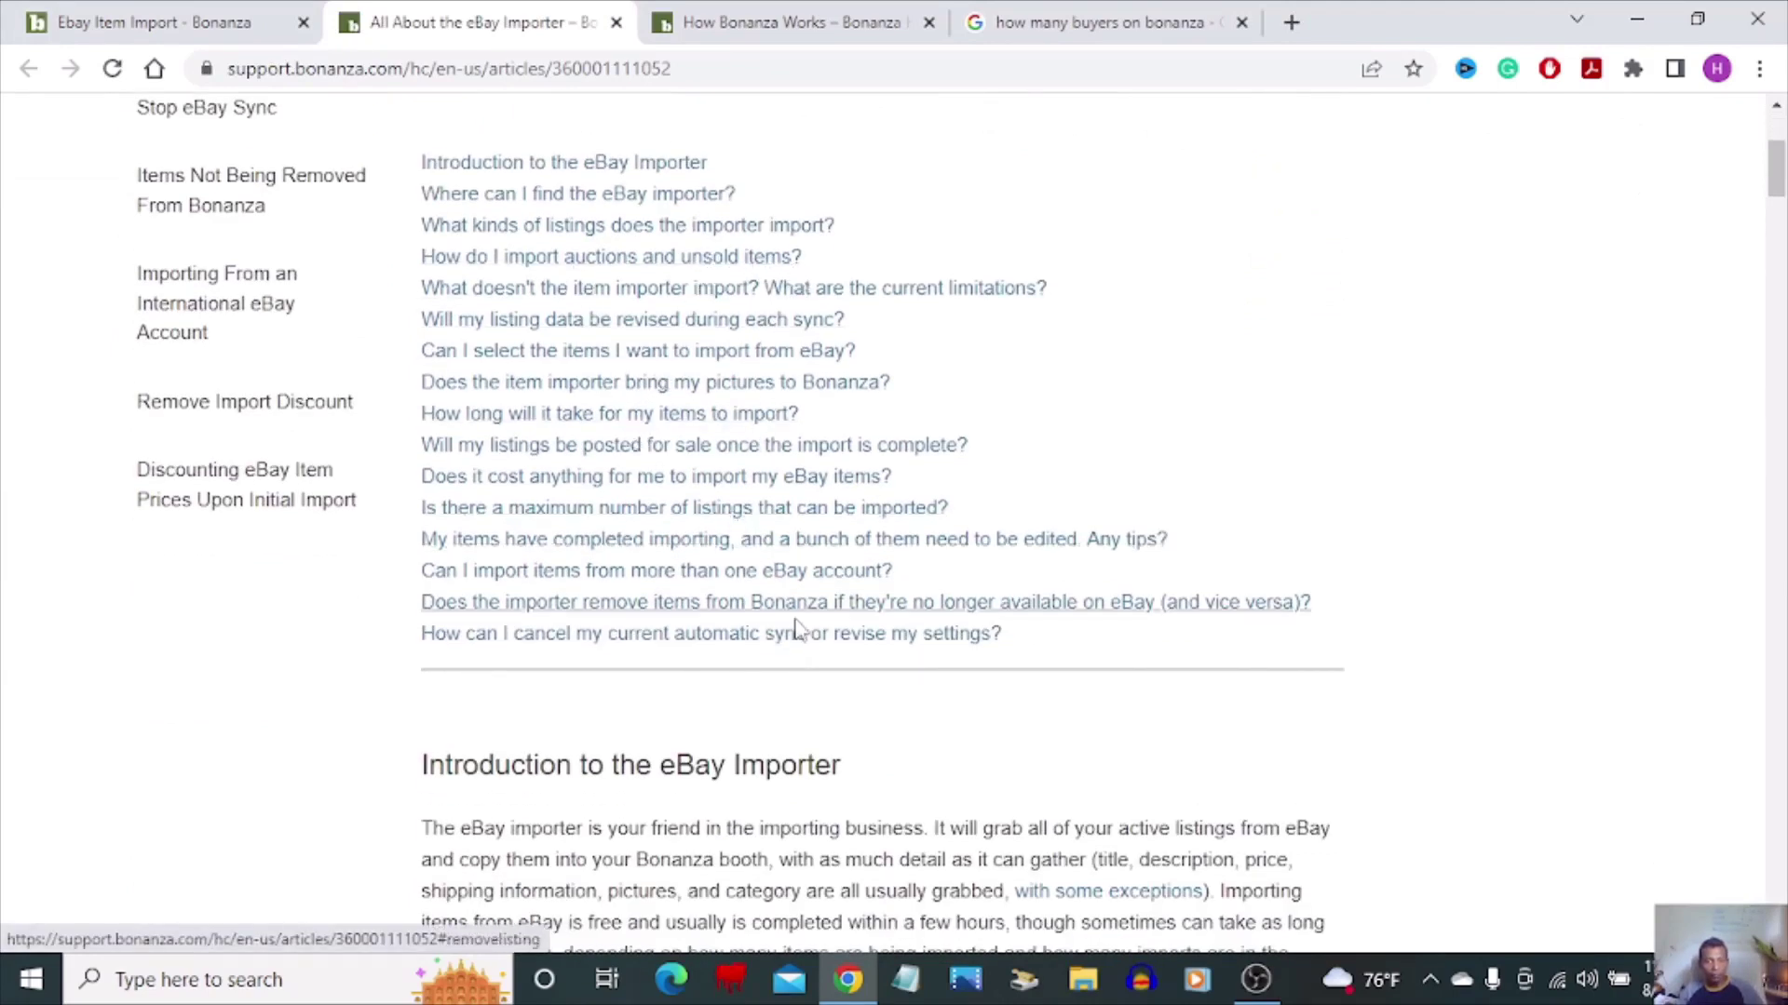
scroll(807, 651, down, 4)
scroll(810, 663, up, 8)
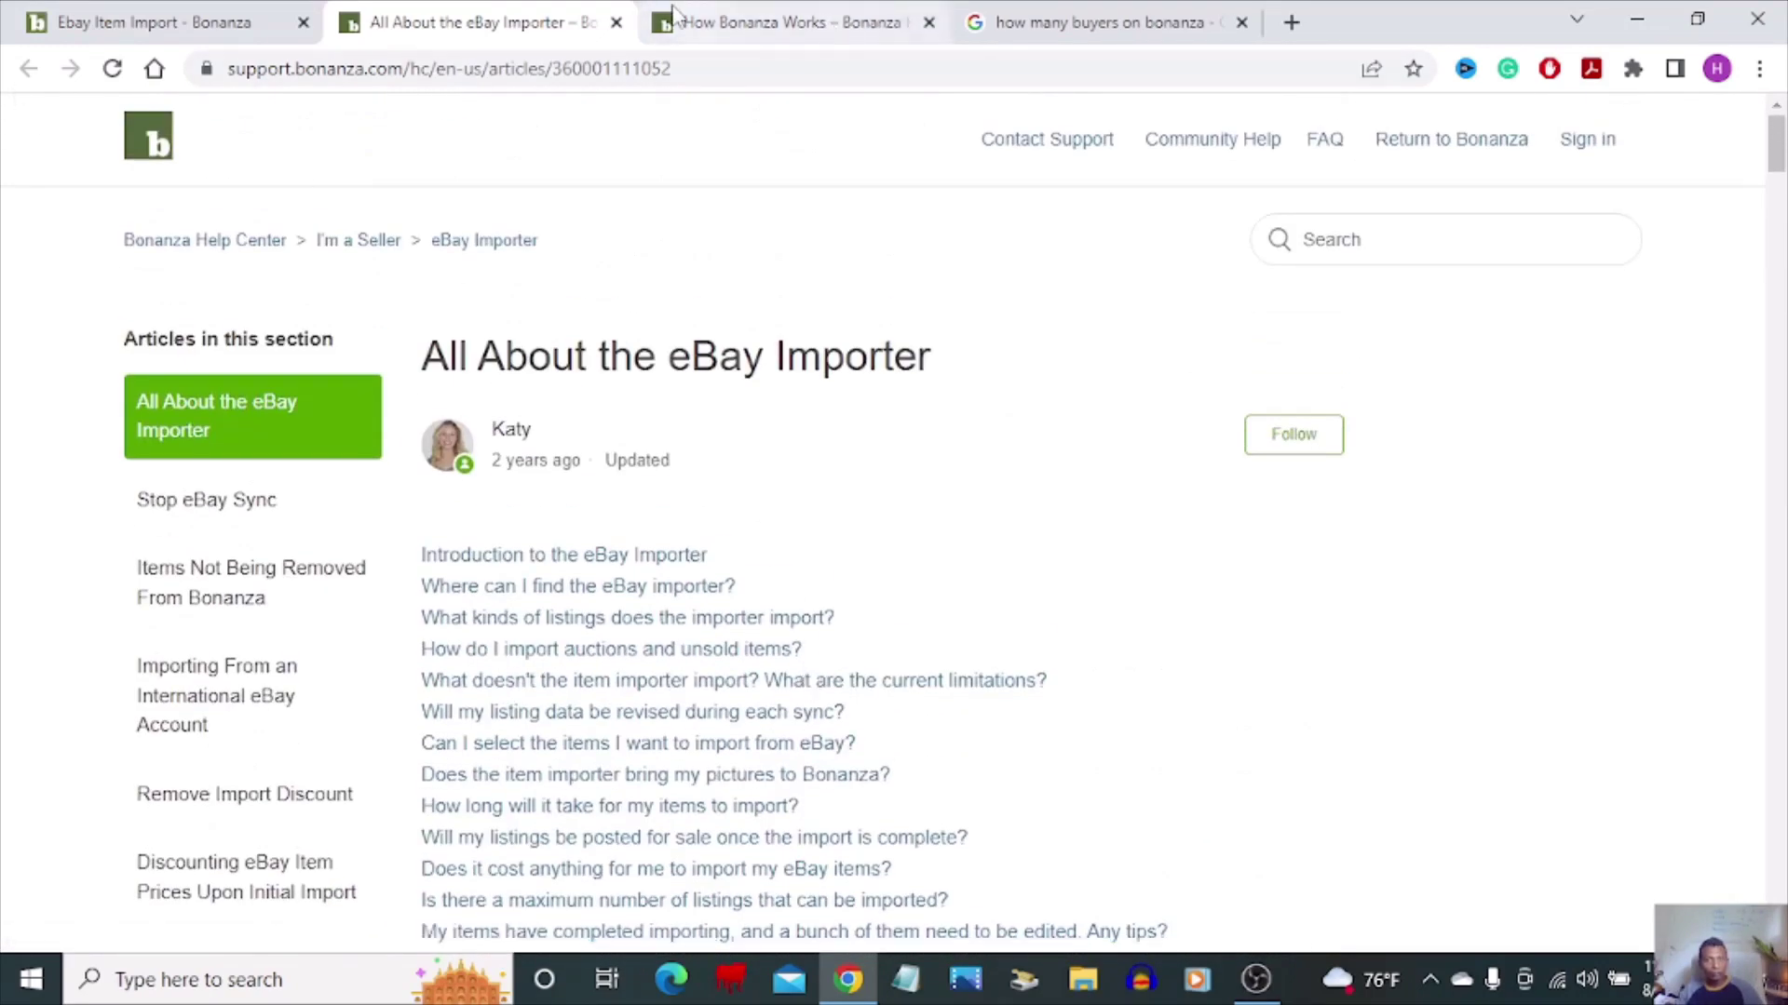
click(615, 22)
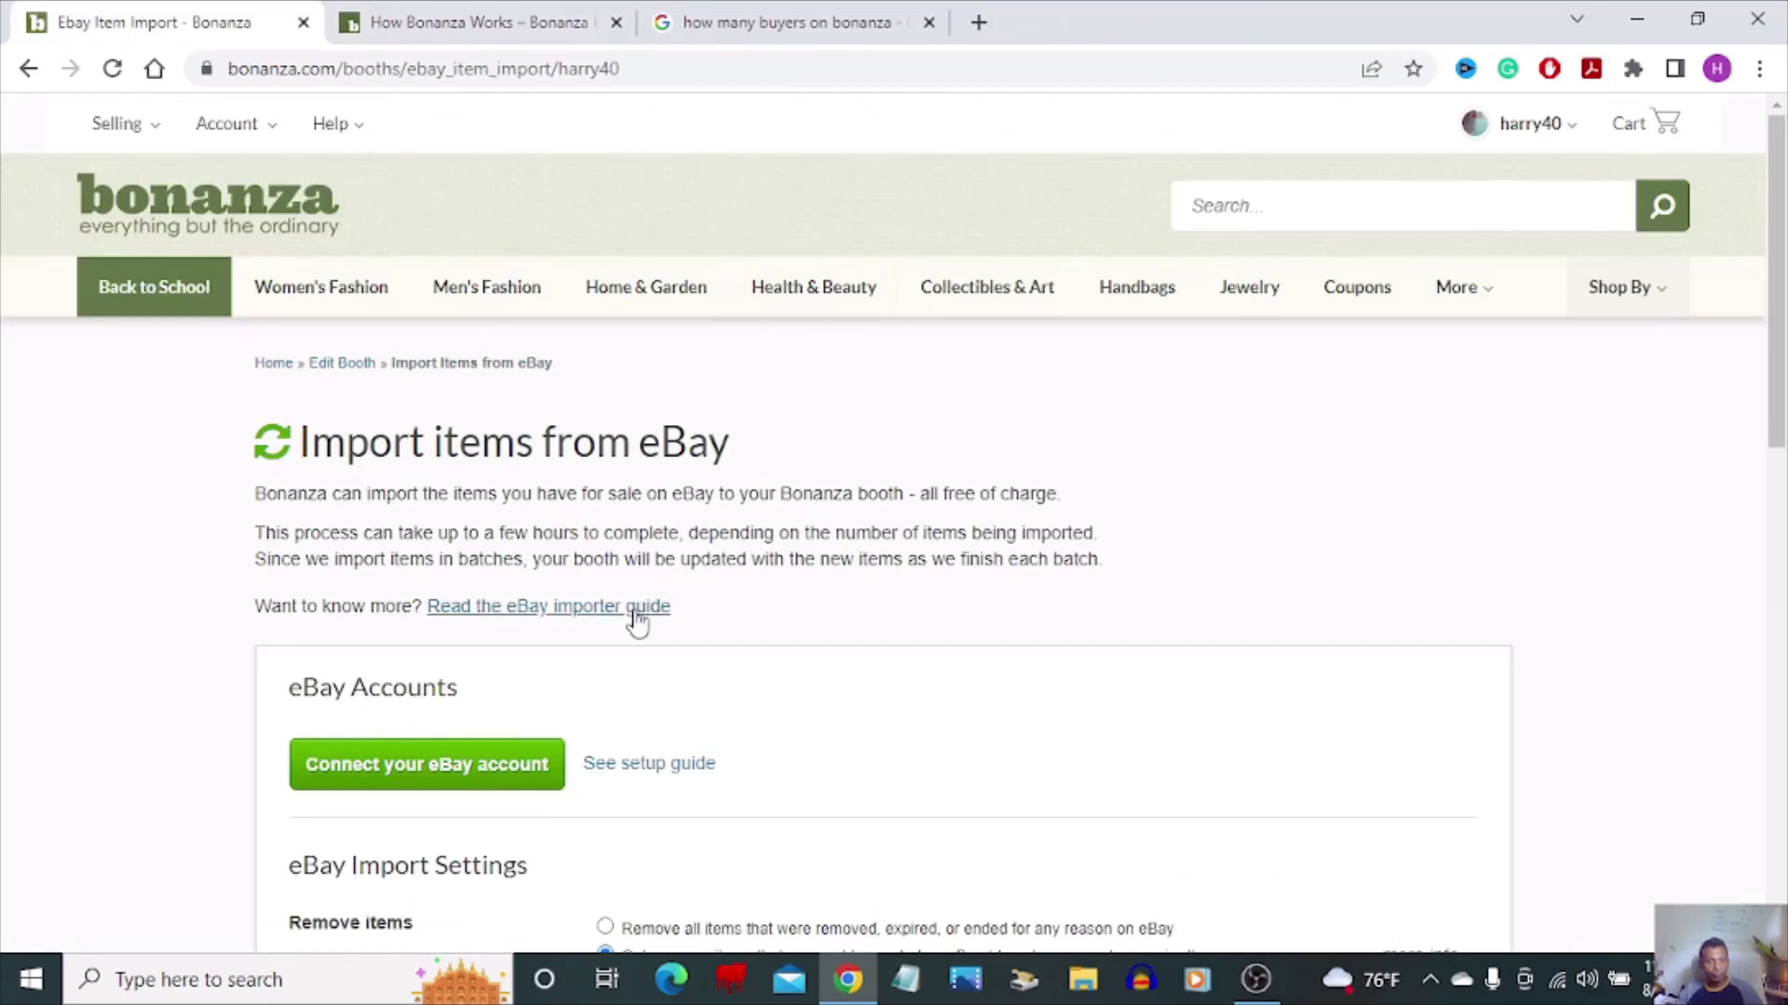
- Open the setup guide for eBay accounts, read how to connect an account, and close the guide
scroll(631, 618, down, 1)
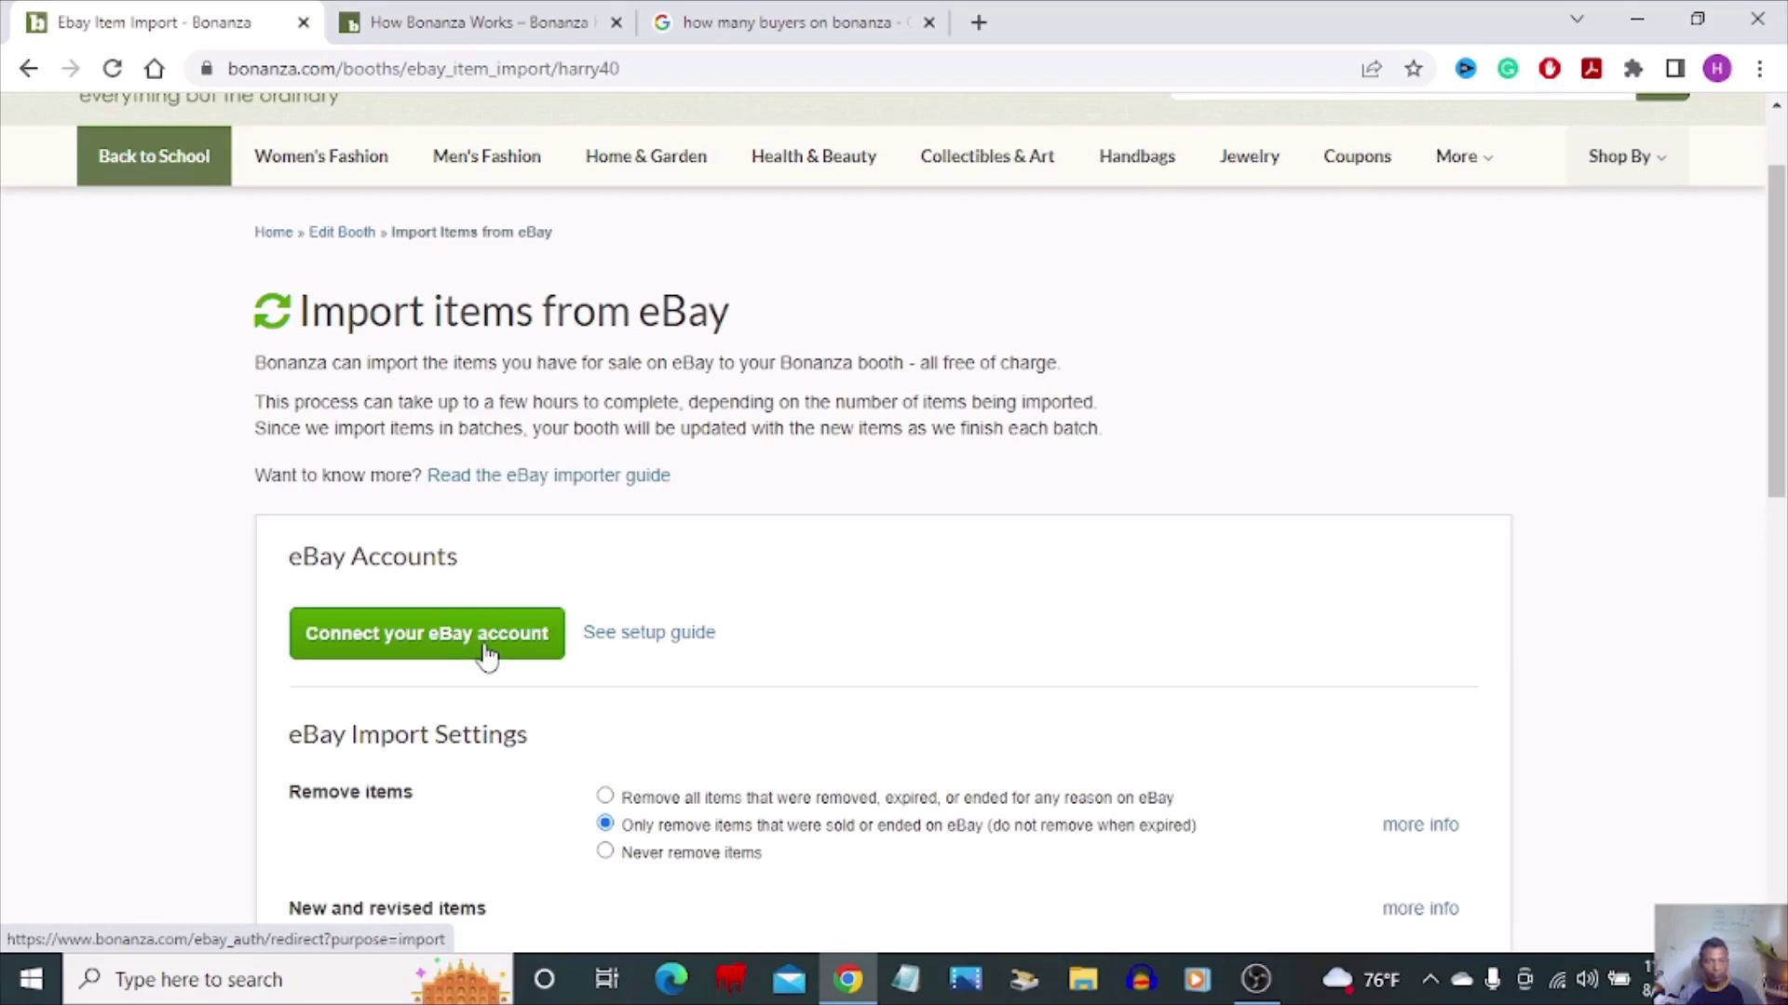
click(675, 643)
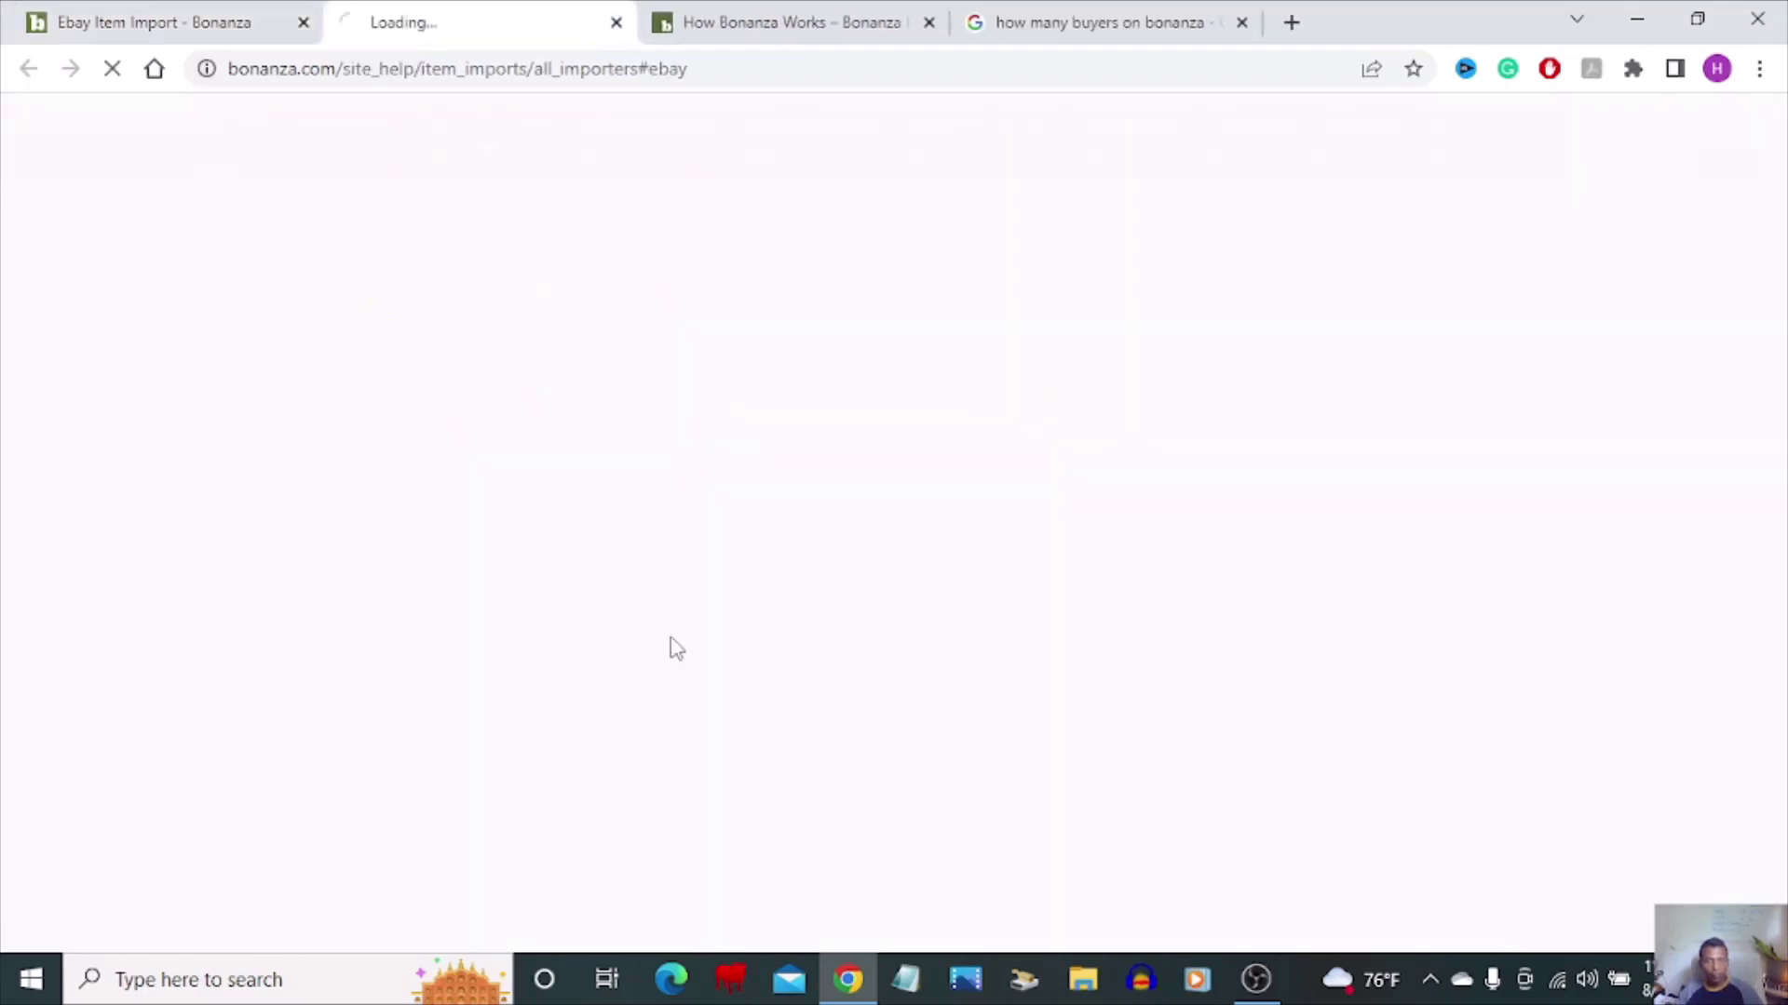
scroll(791, 438, down, 1)
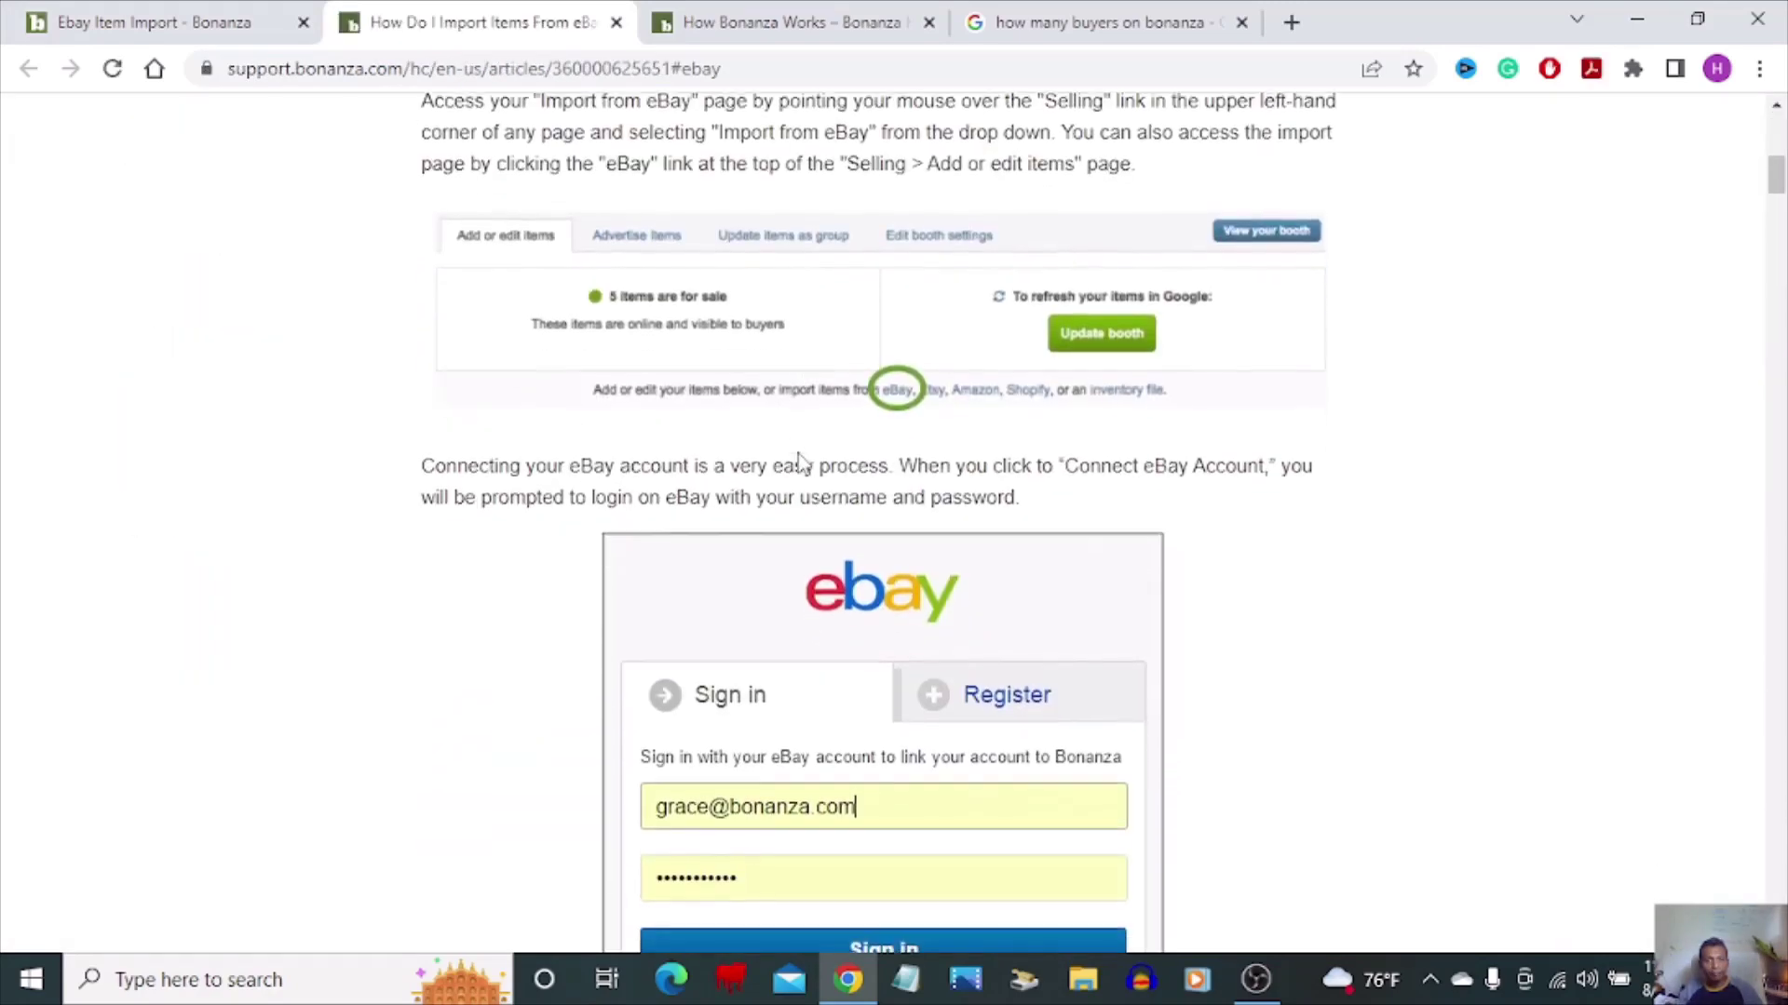
scroll(799, 458, up, 3)
scroll(792, 503, down, 4)
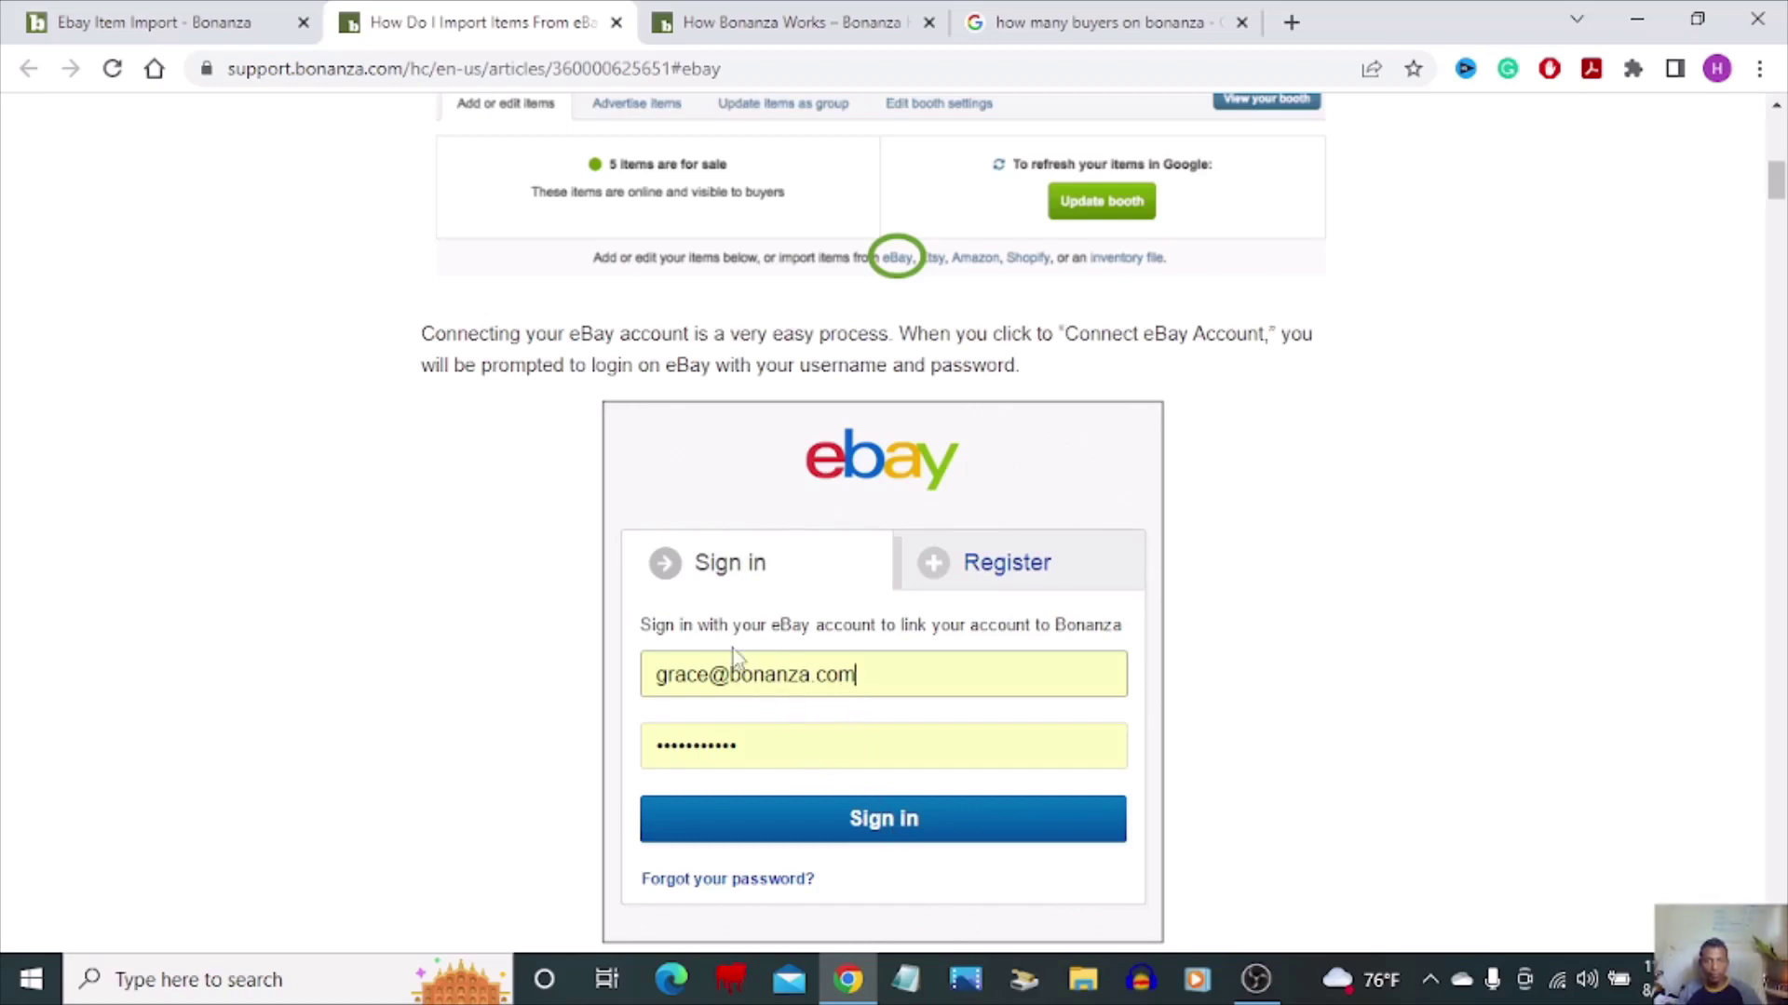
scroll(736, 656, down, 4)
scroll(711, 630, up, 5)
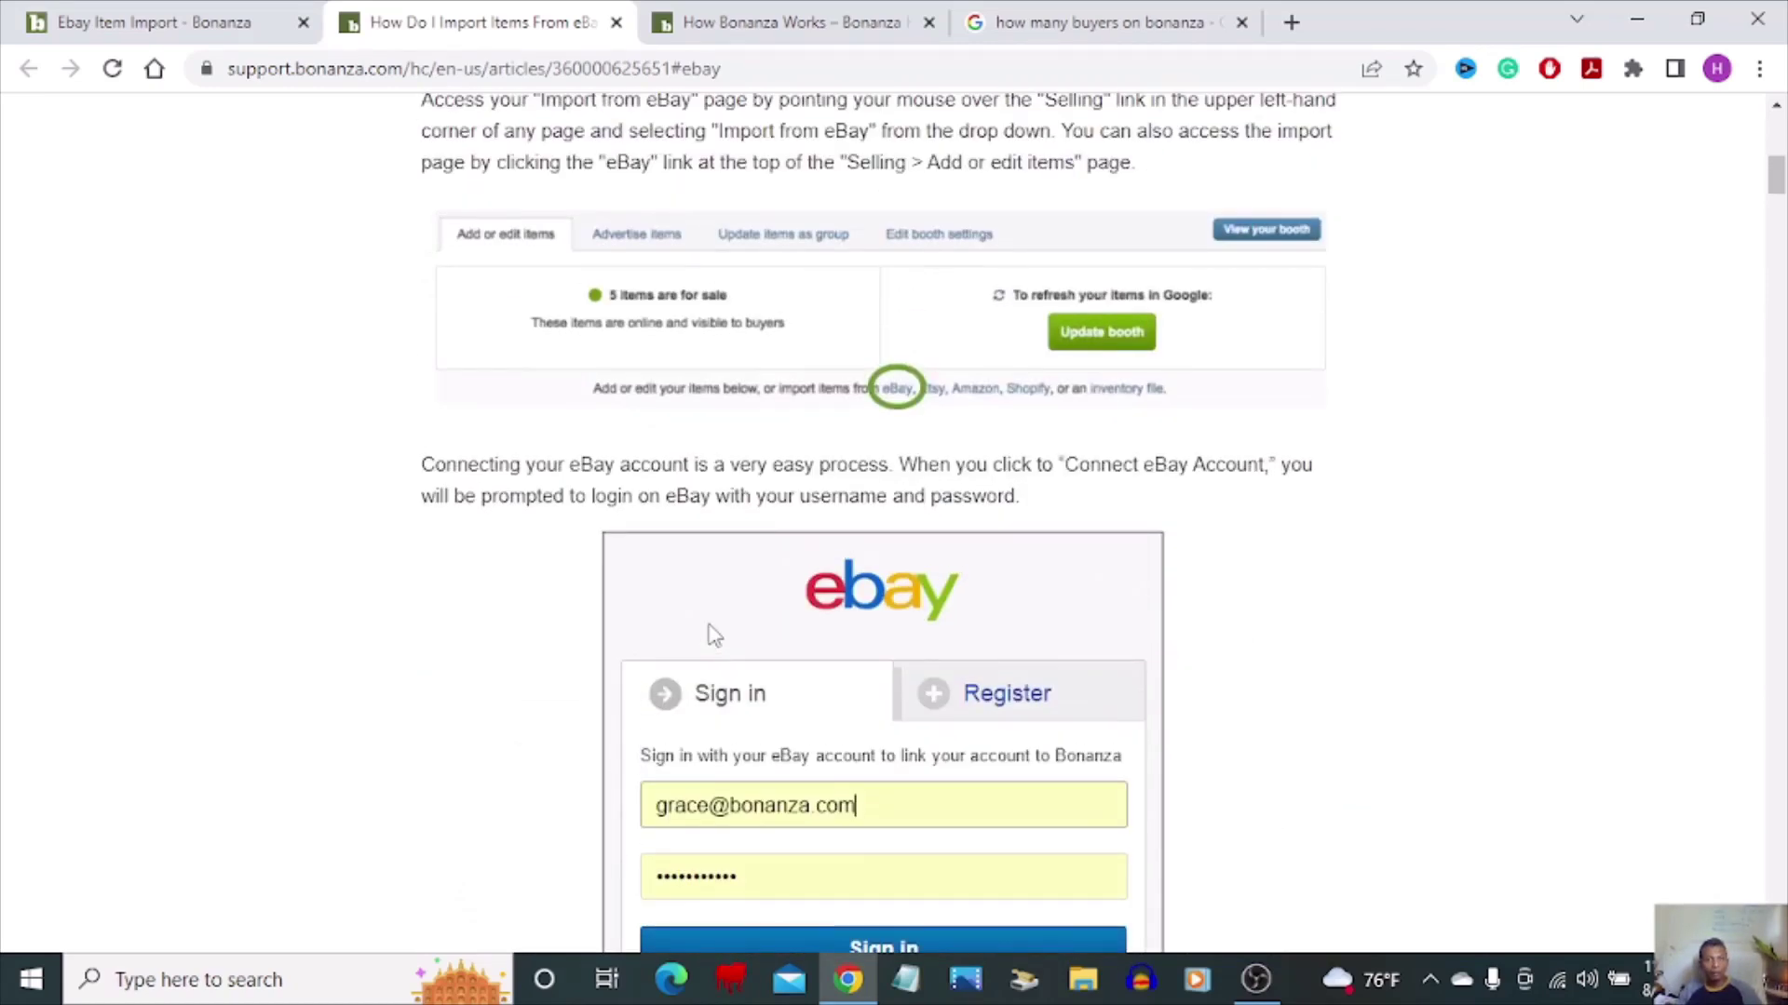
click(615, 21)
- Review the eBay import settings, connect the eBay account and agree to grant Bonanza access to it
scroll(633, 541, down, 3)
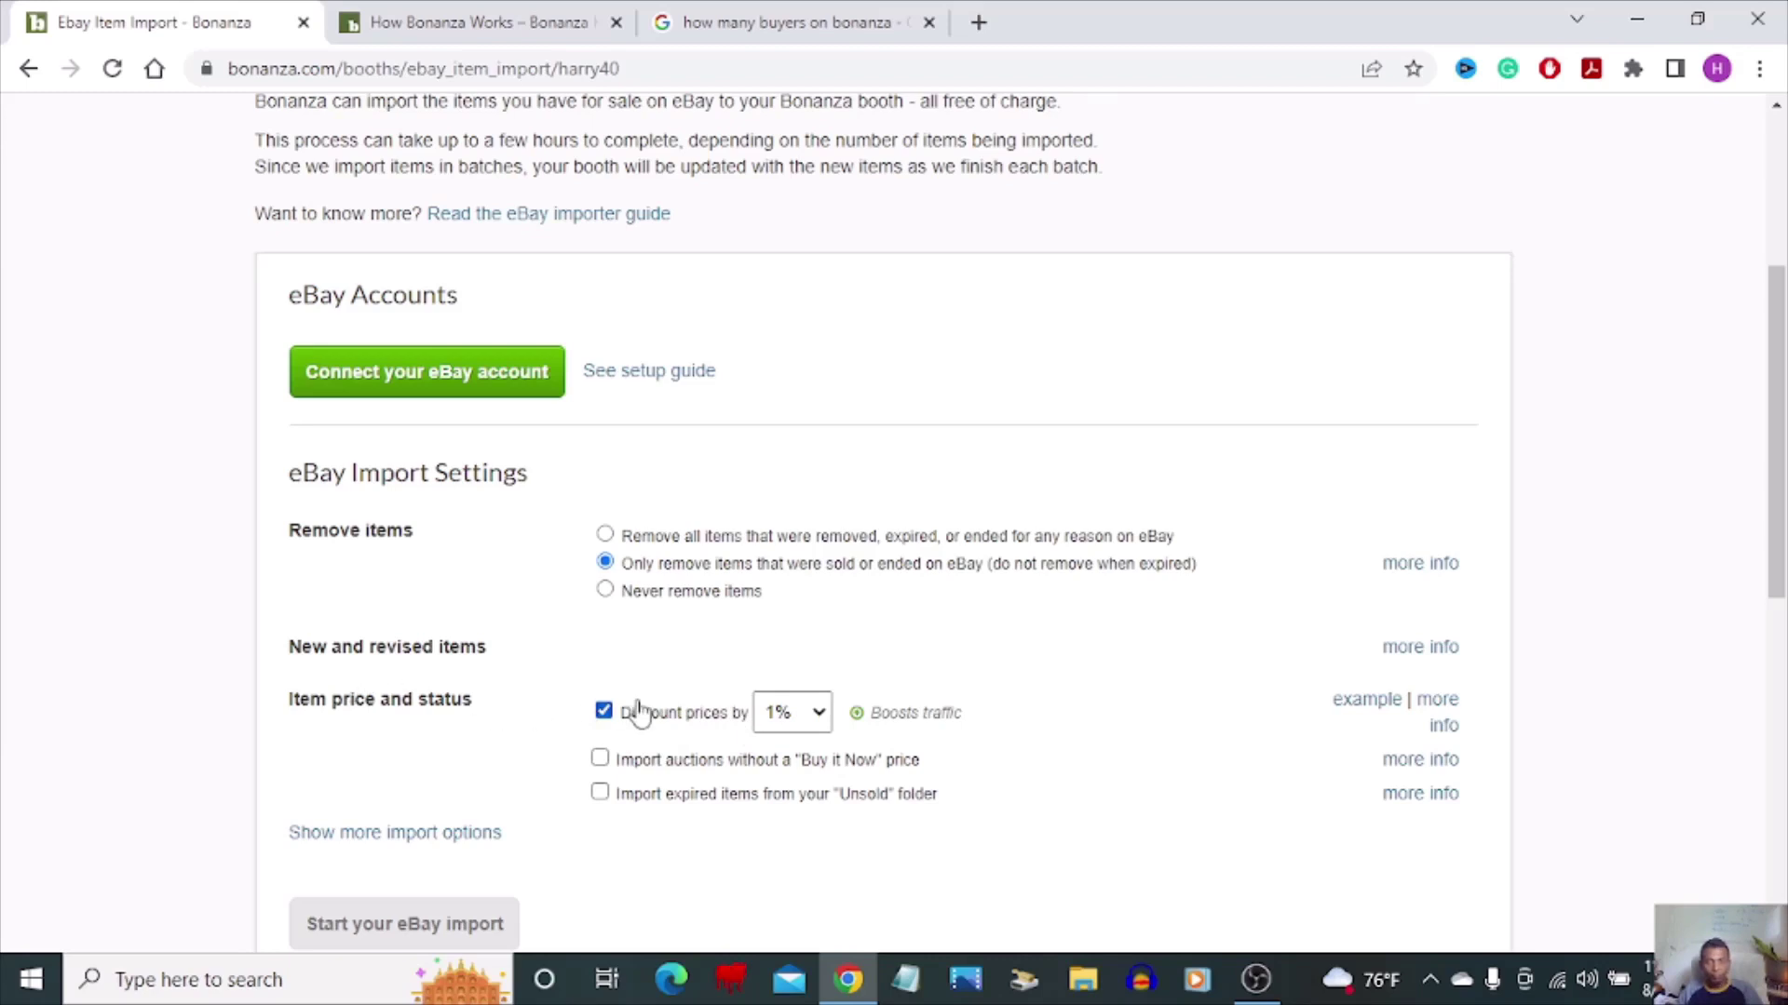
scroll(542, 746, down, 3)
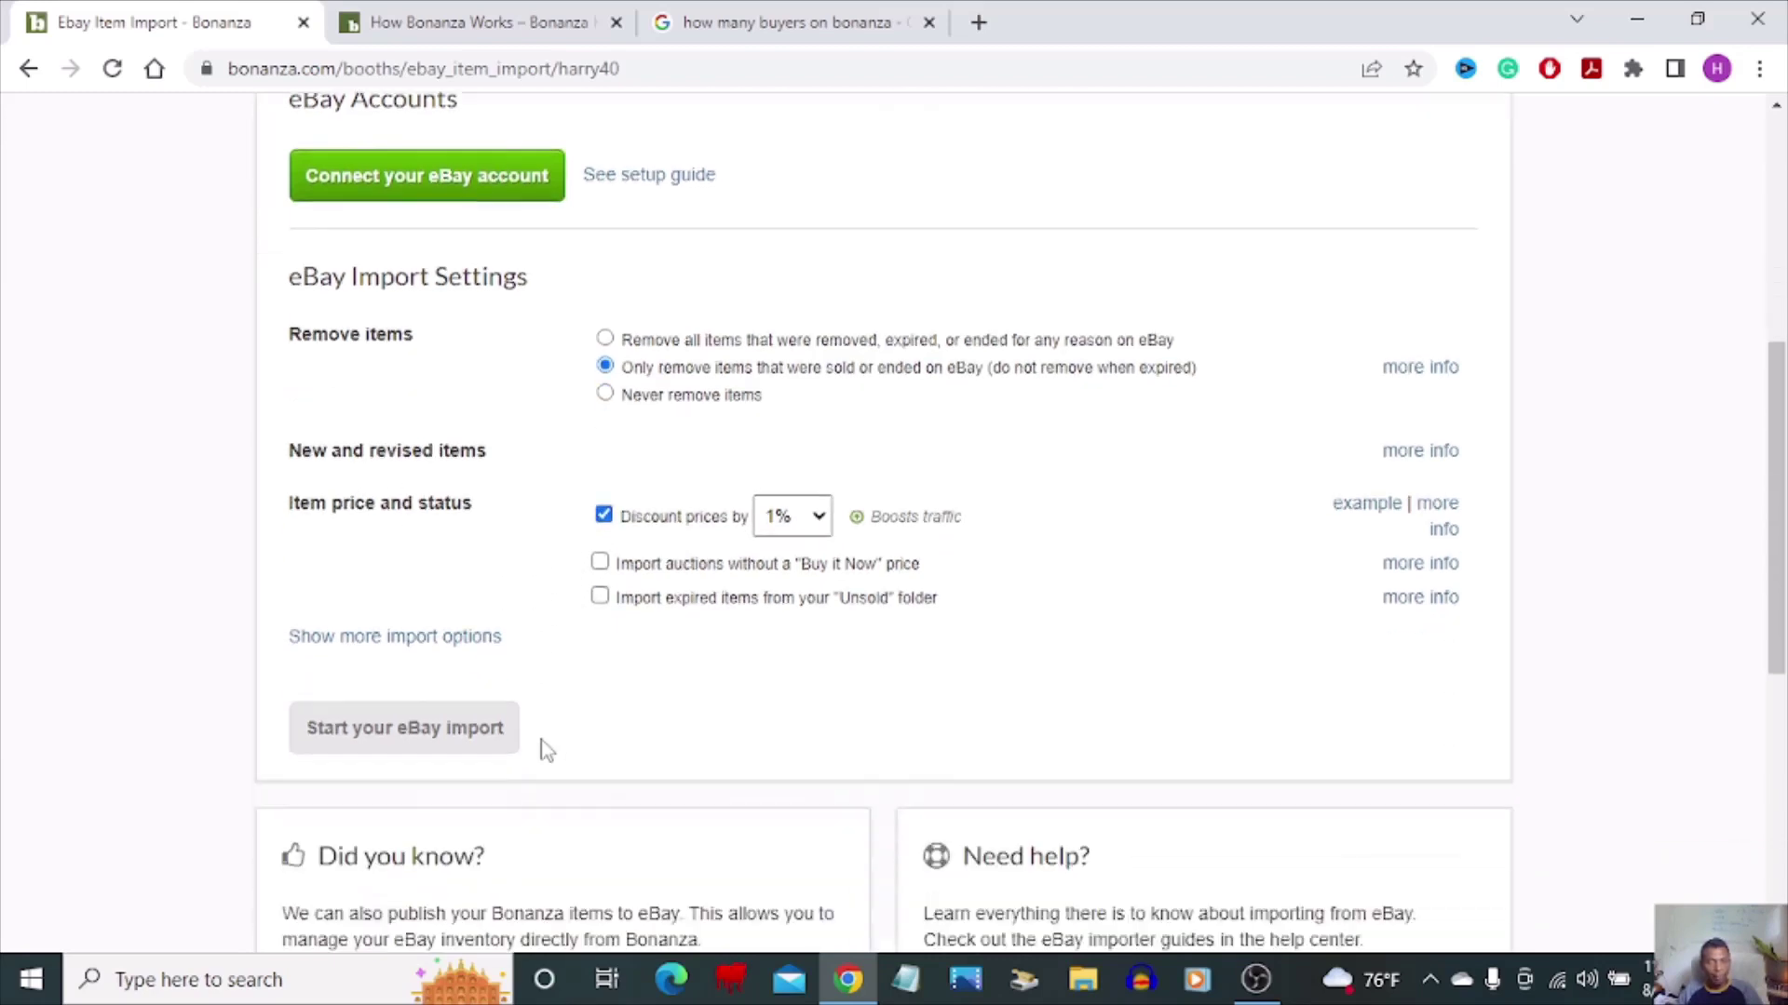
scroll(542, 746, up, 1)
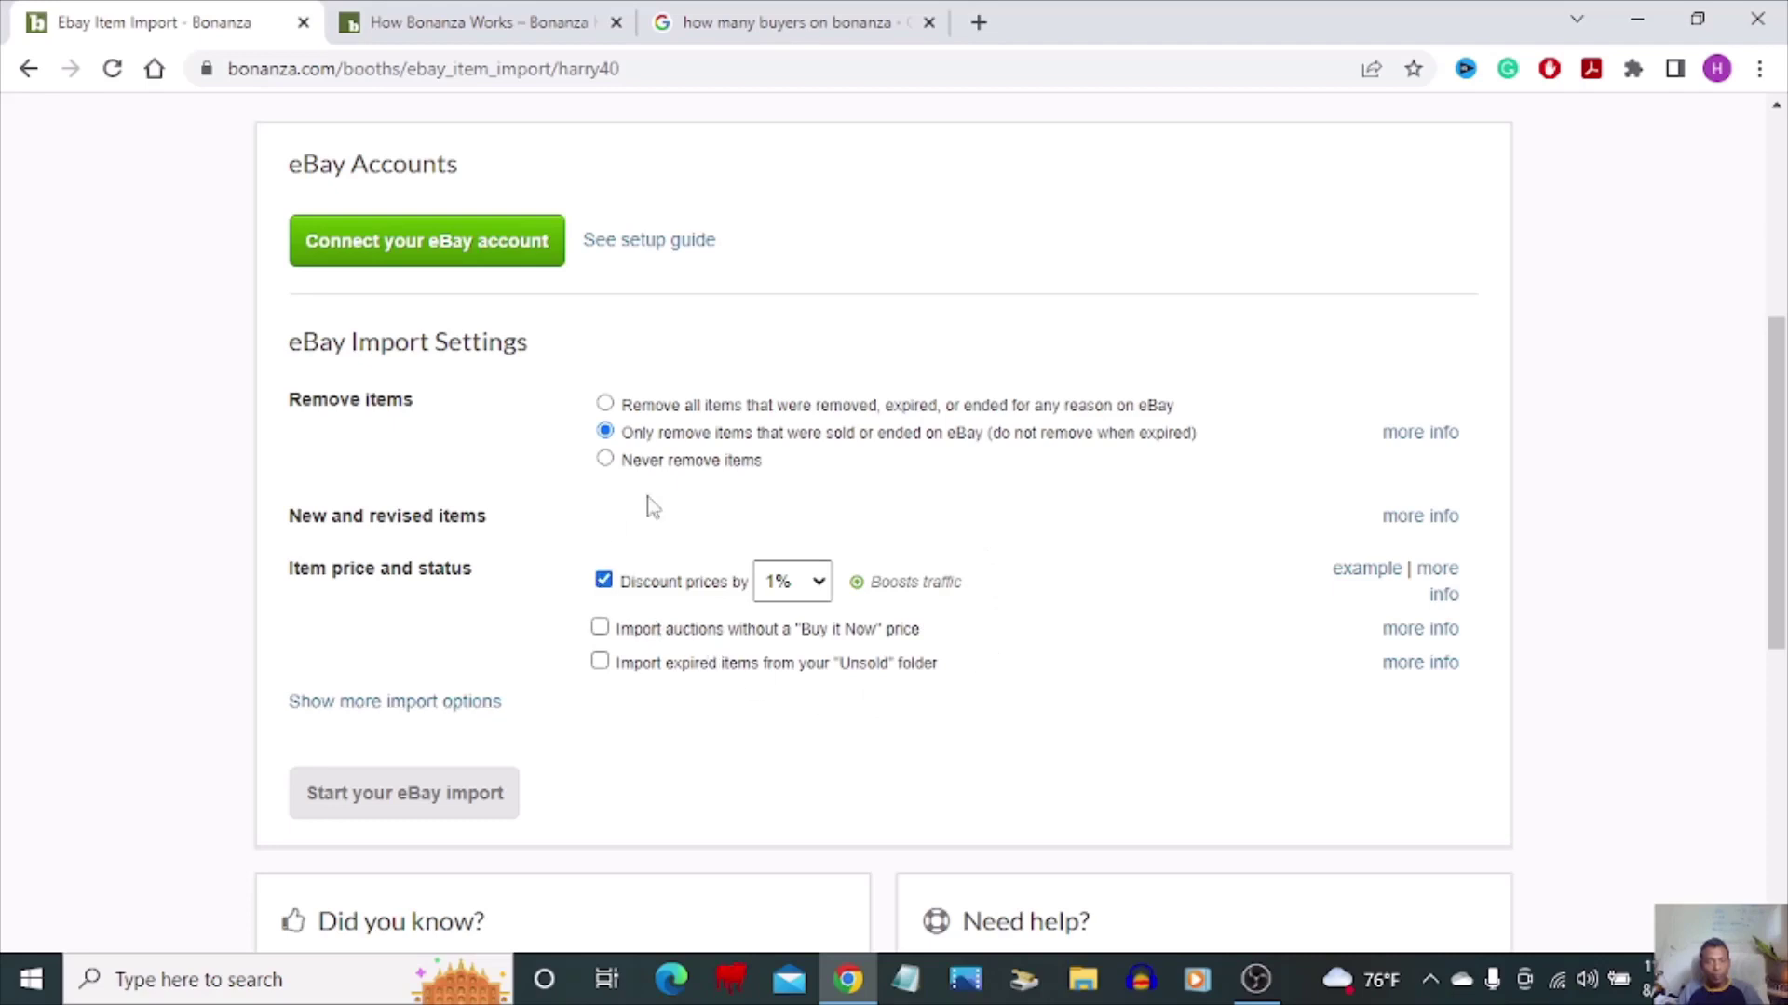
scroll(582, 689, down, 4)
scroll(583, 689, up, 4)
click(433, 254)
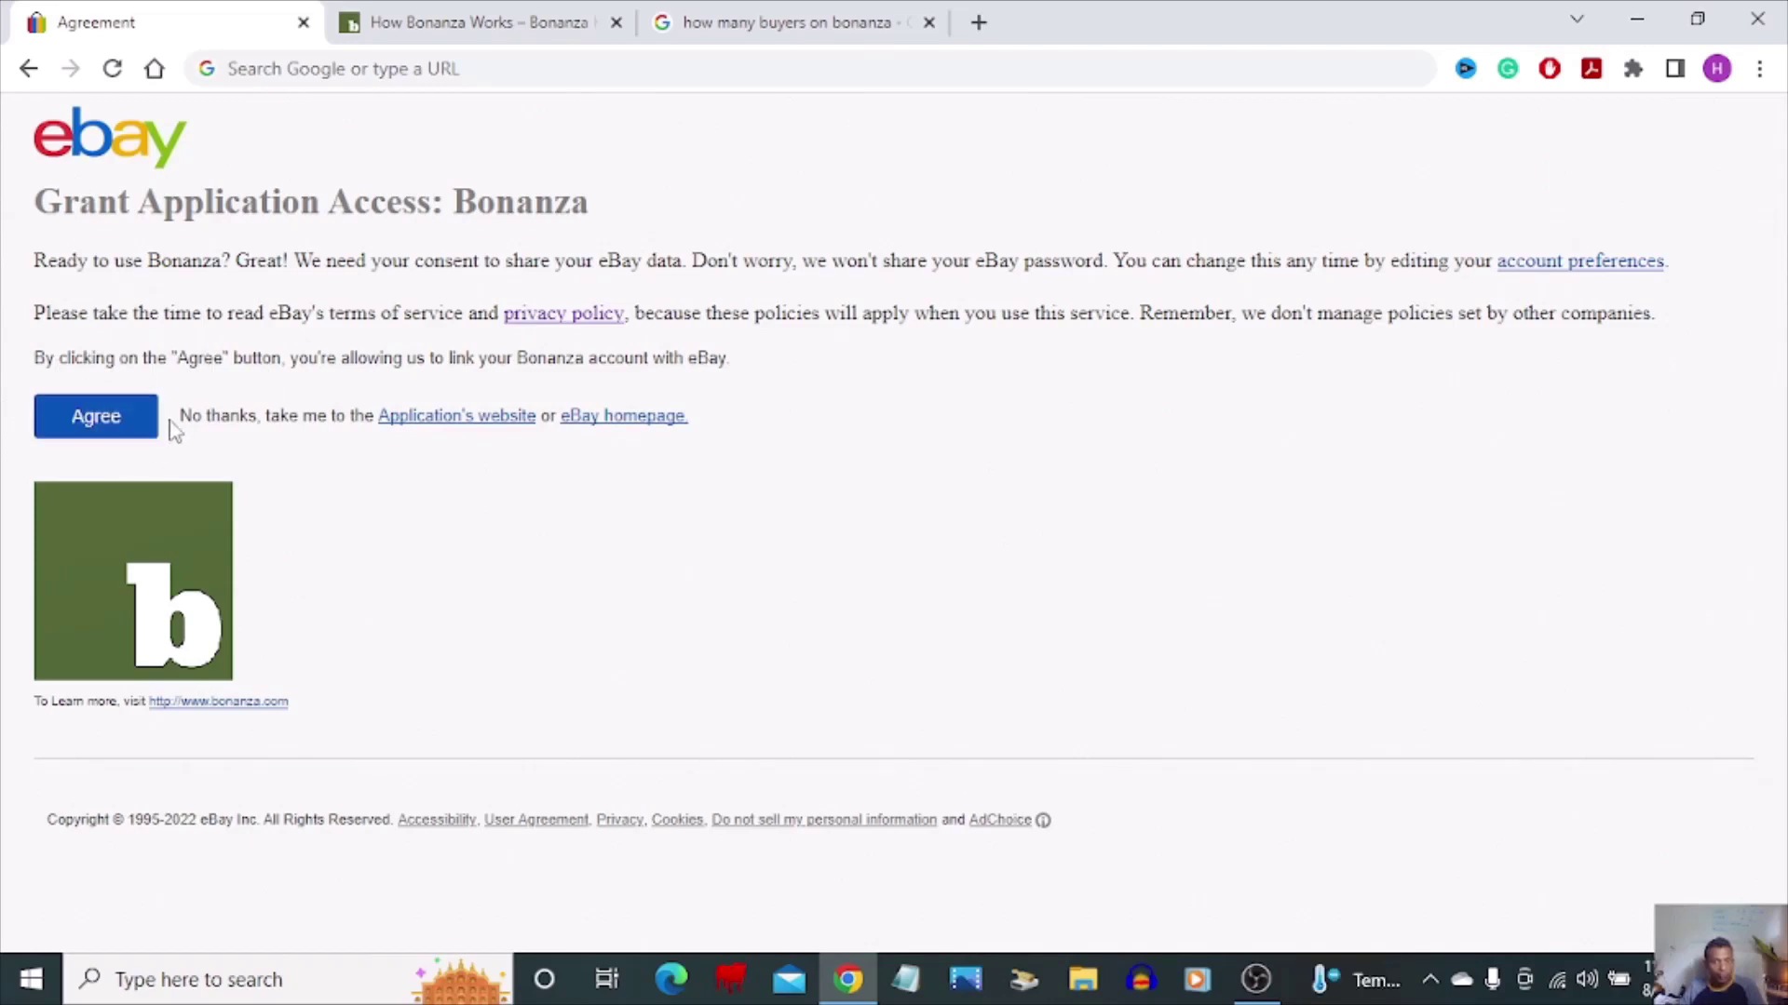
click(101, 433)
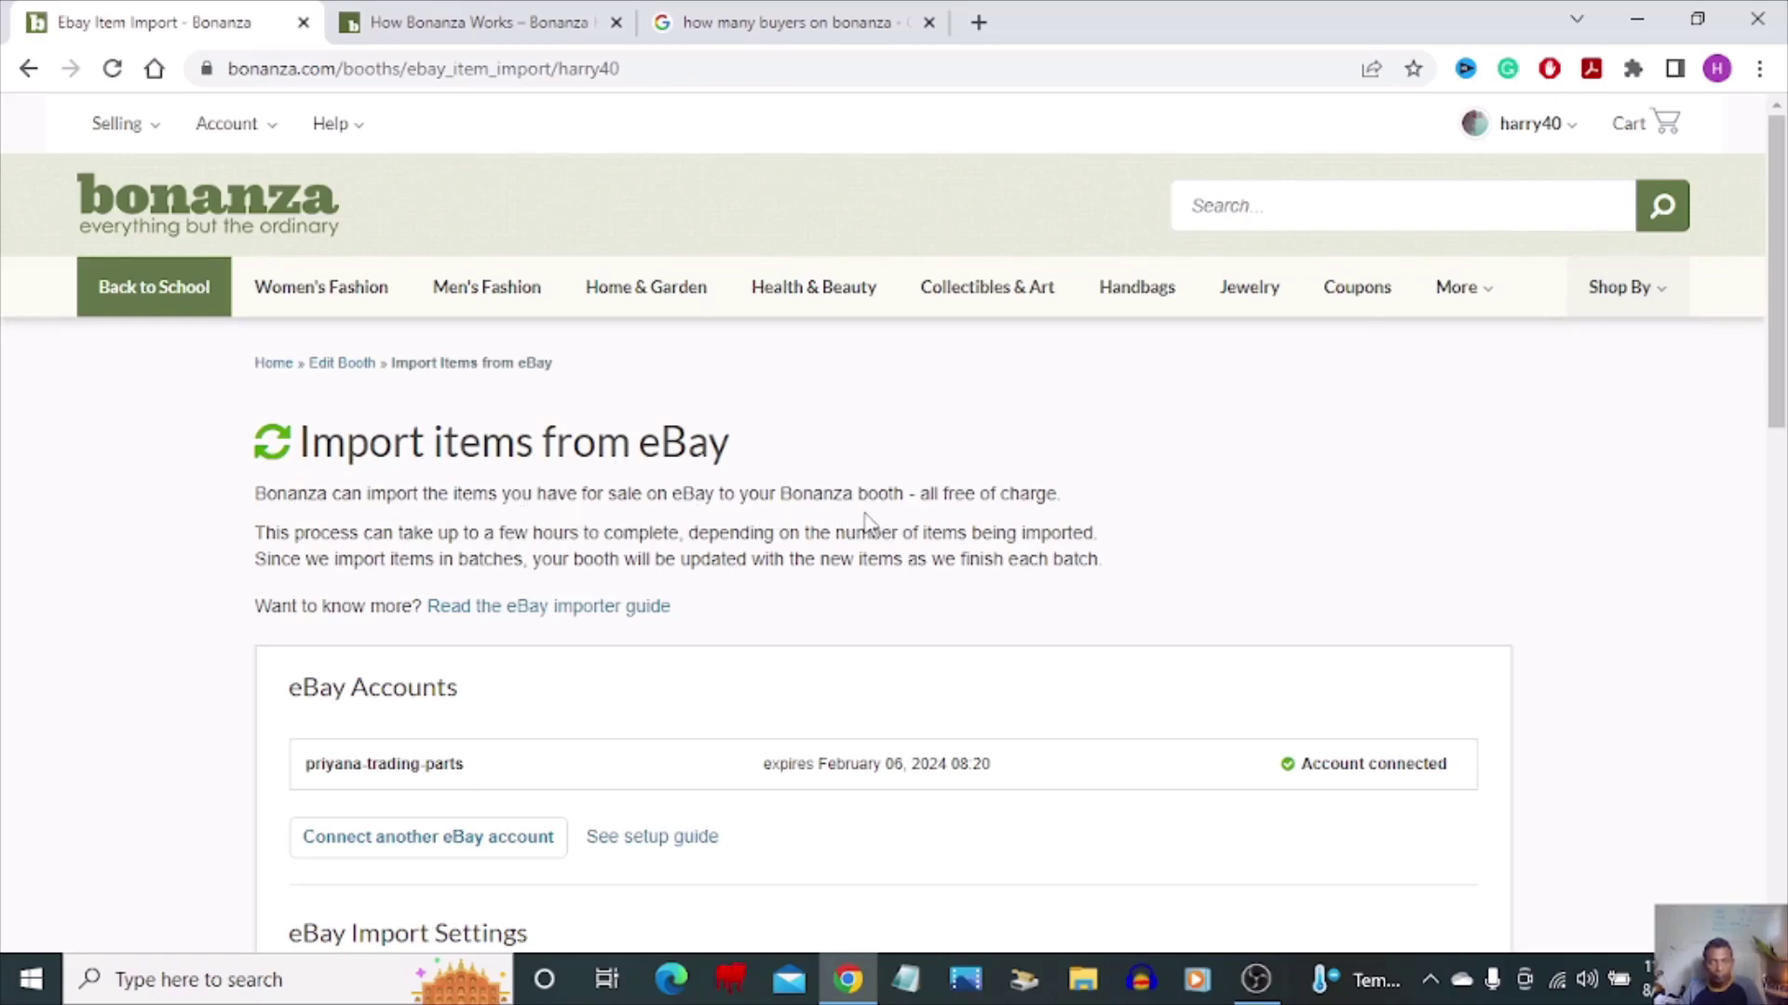
- Check the connected eBay account and import settings, and start the eBay import
scroll(677, 647, down, 4)
scroll(678, 650, up, 4)
scroll(681, 649, down, 5)
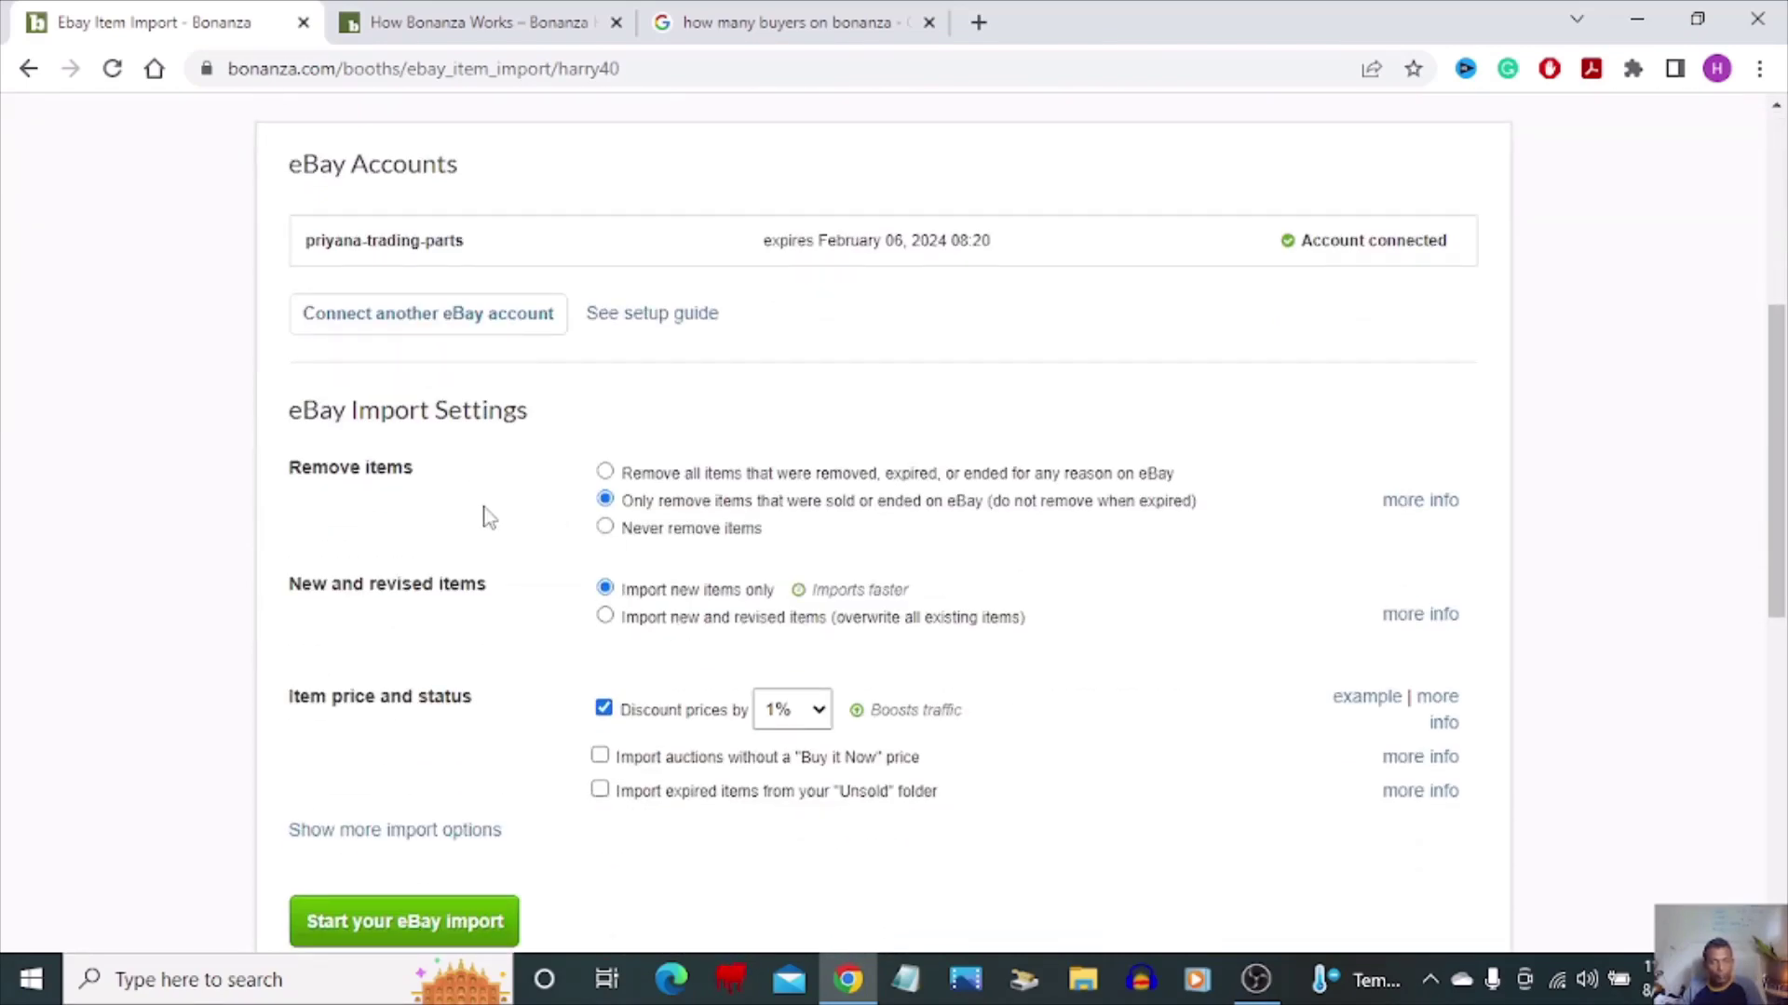
scroll(489, 518, down, 1)
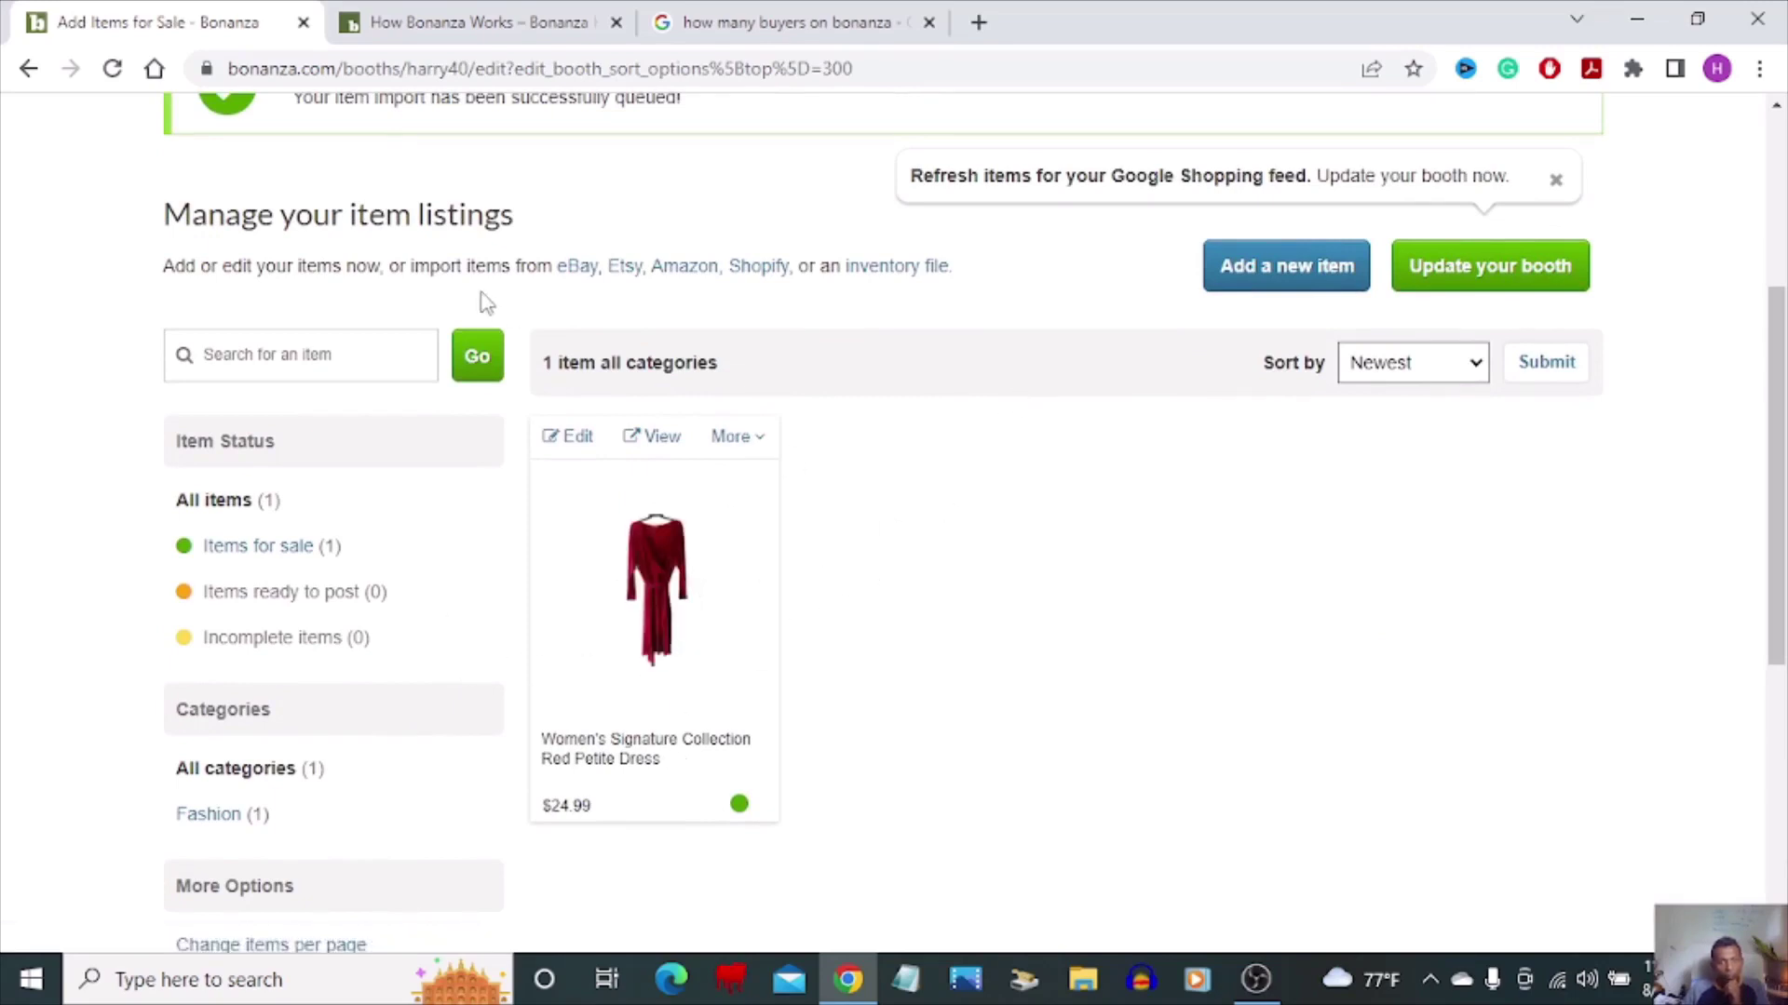
- Look through the imported item listings, their statuses and categories on the booth's item management page
scroll(438, 398, up, 1)
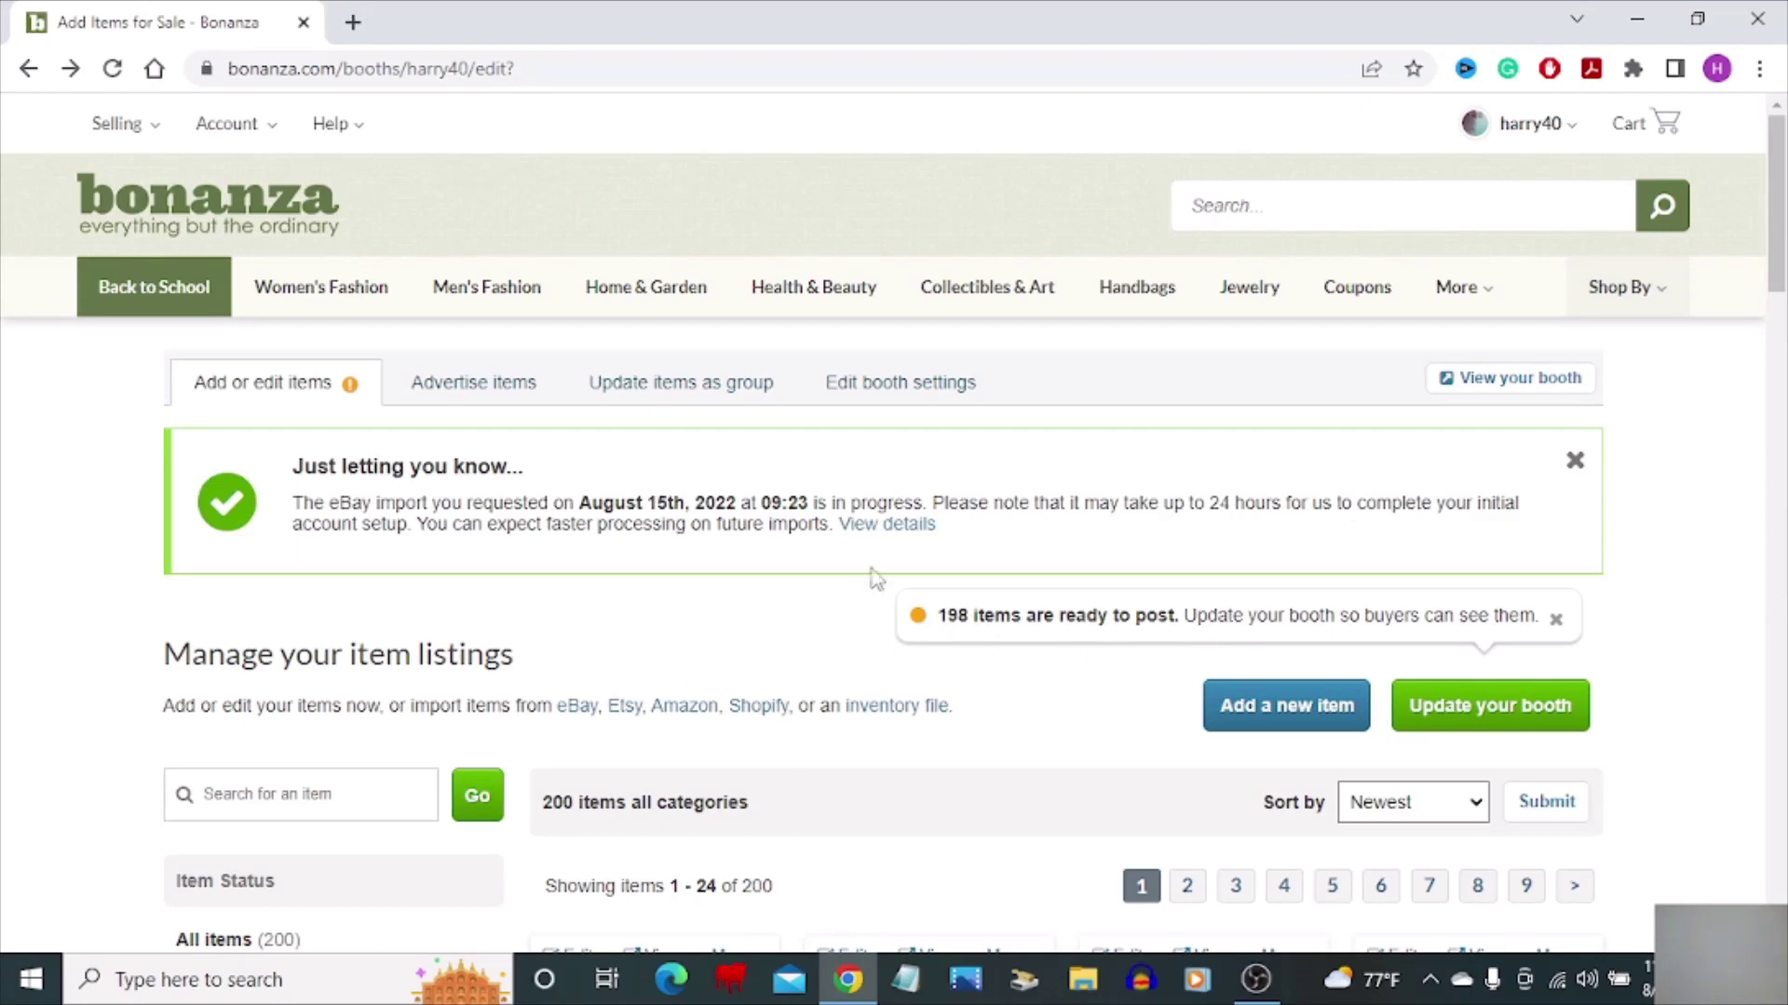
scroll(875, 577, down, 7)
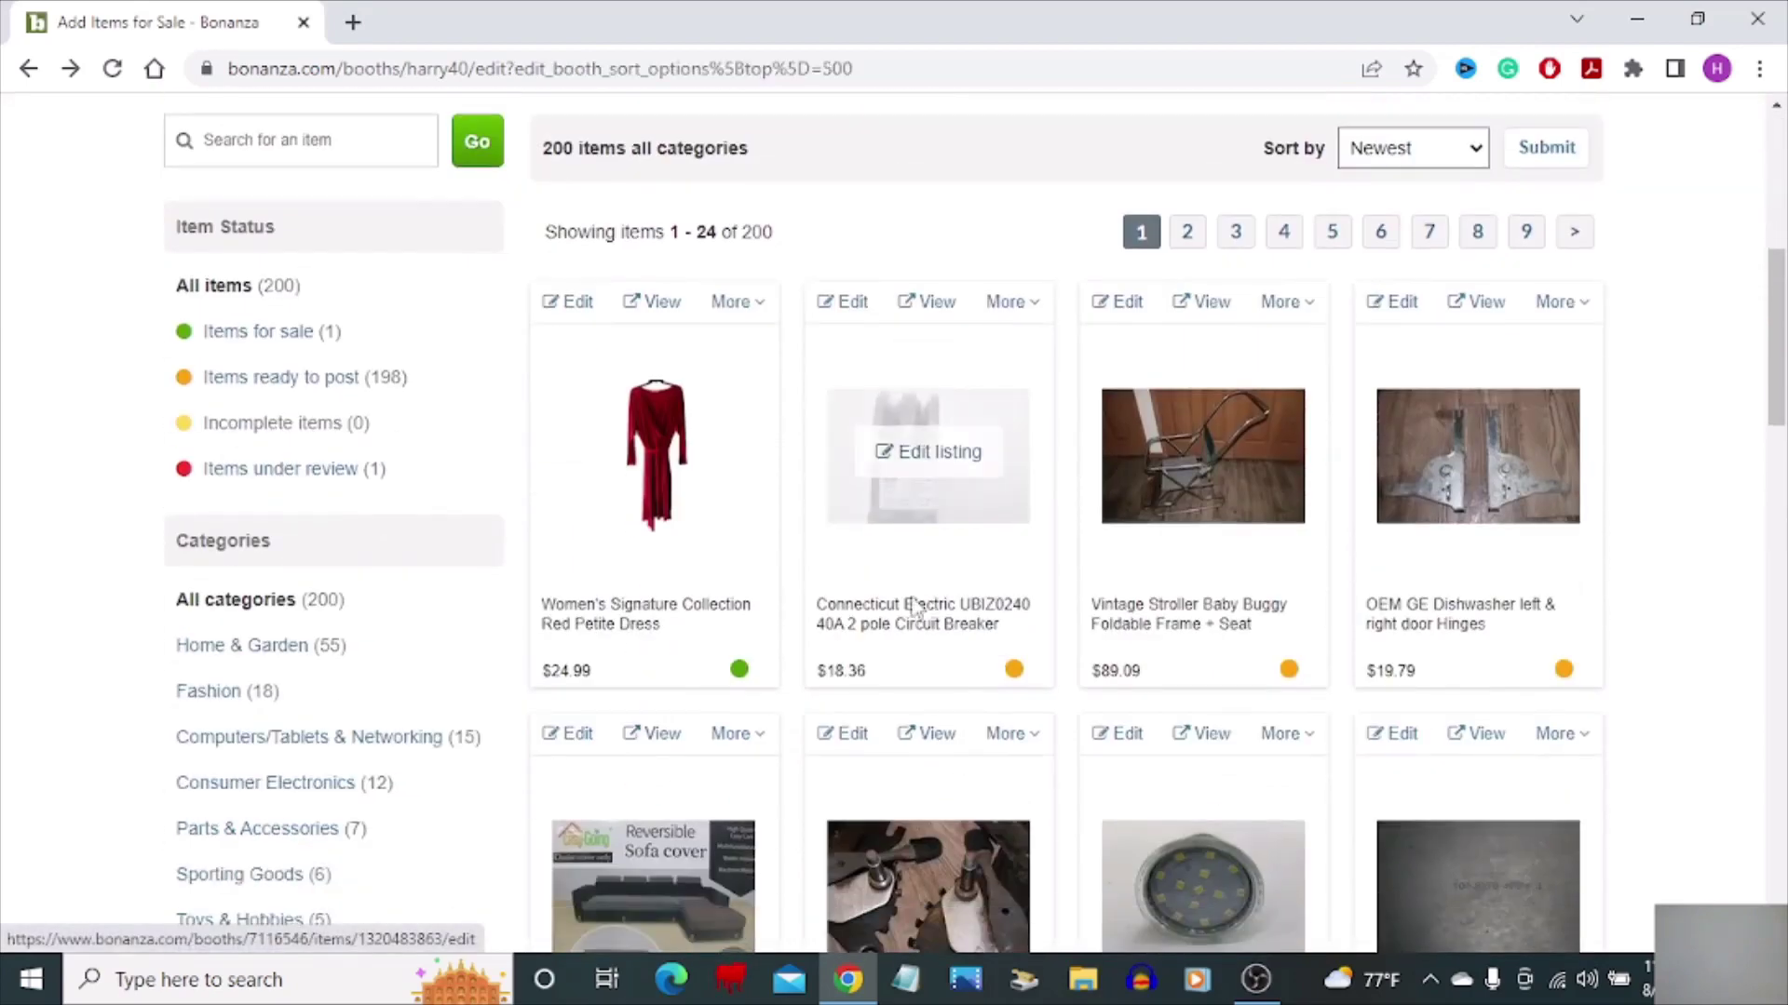
scroll(1238, 652, down, 4)
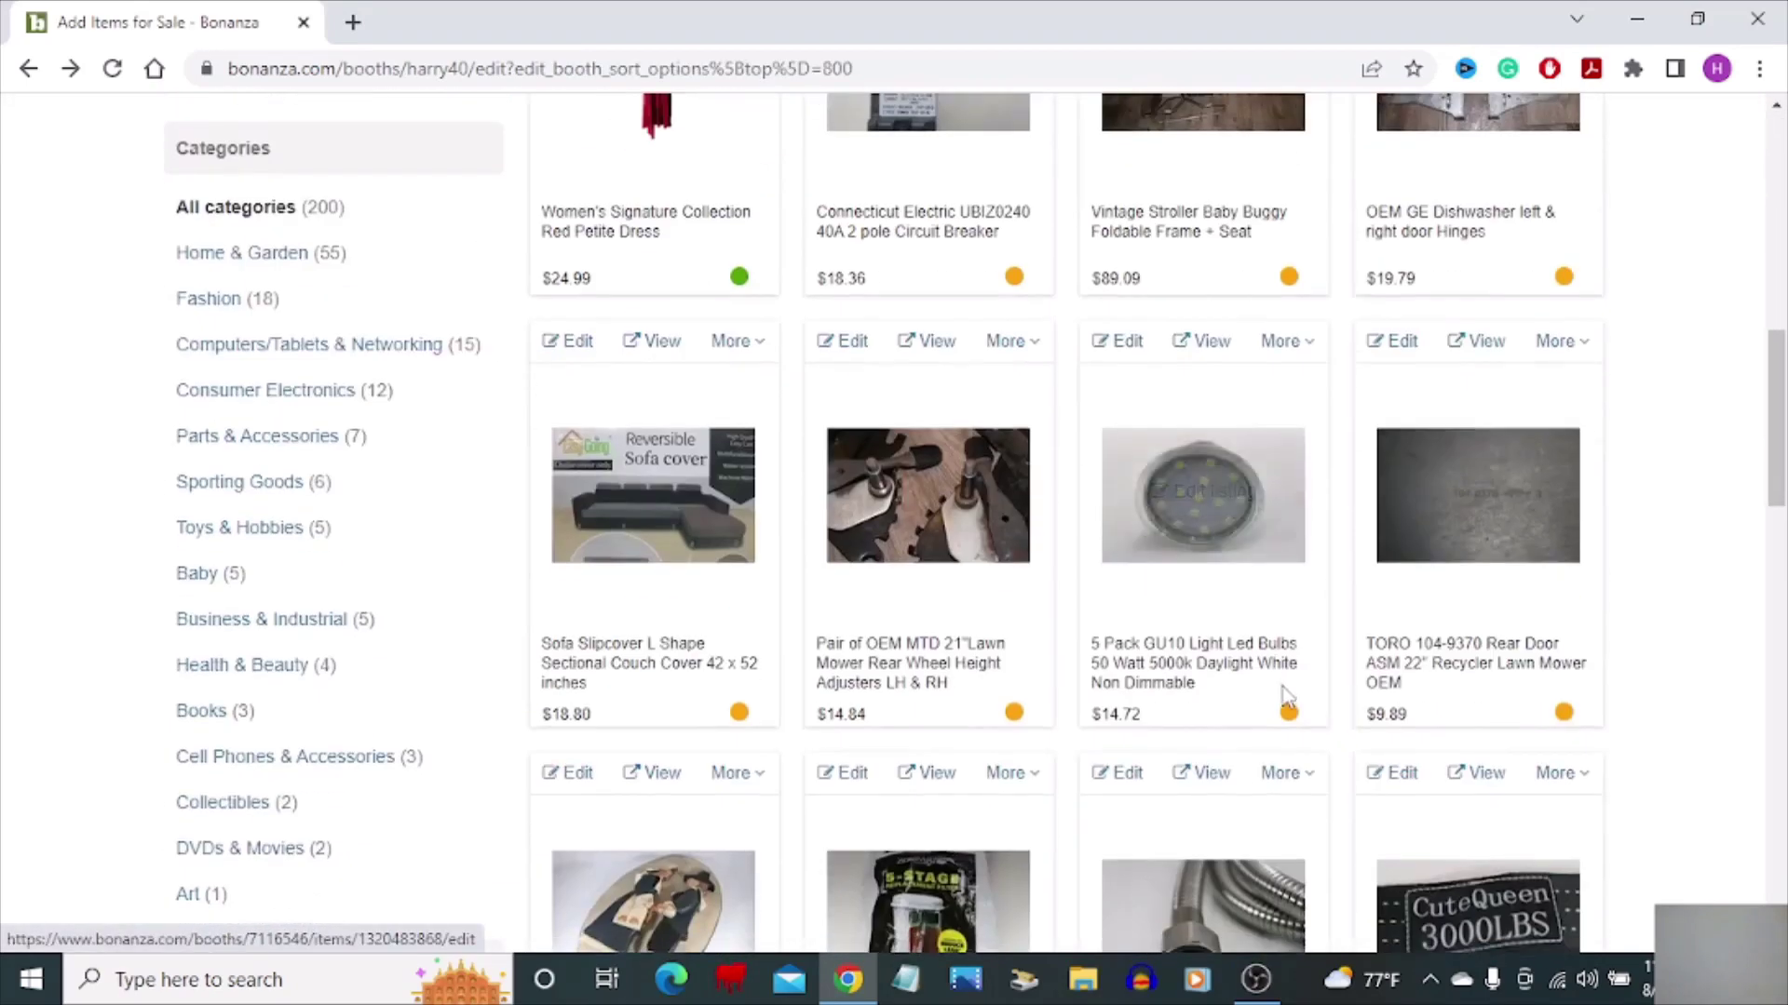
scroll(1210, 652, down, 4)
scroll(810, 577, down, 4)
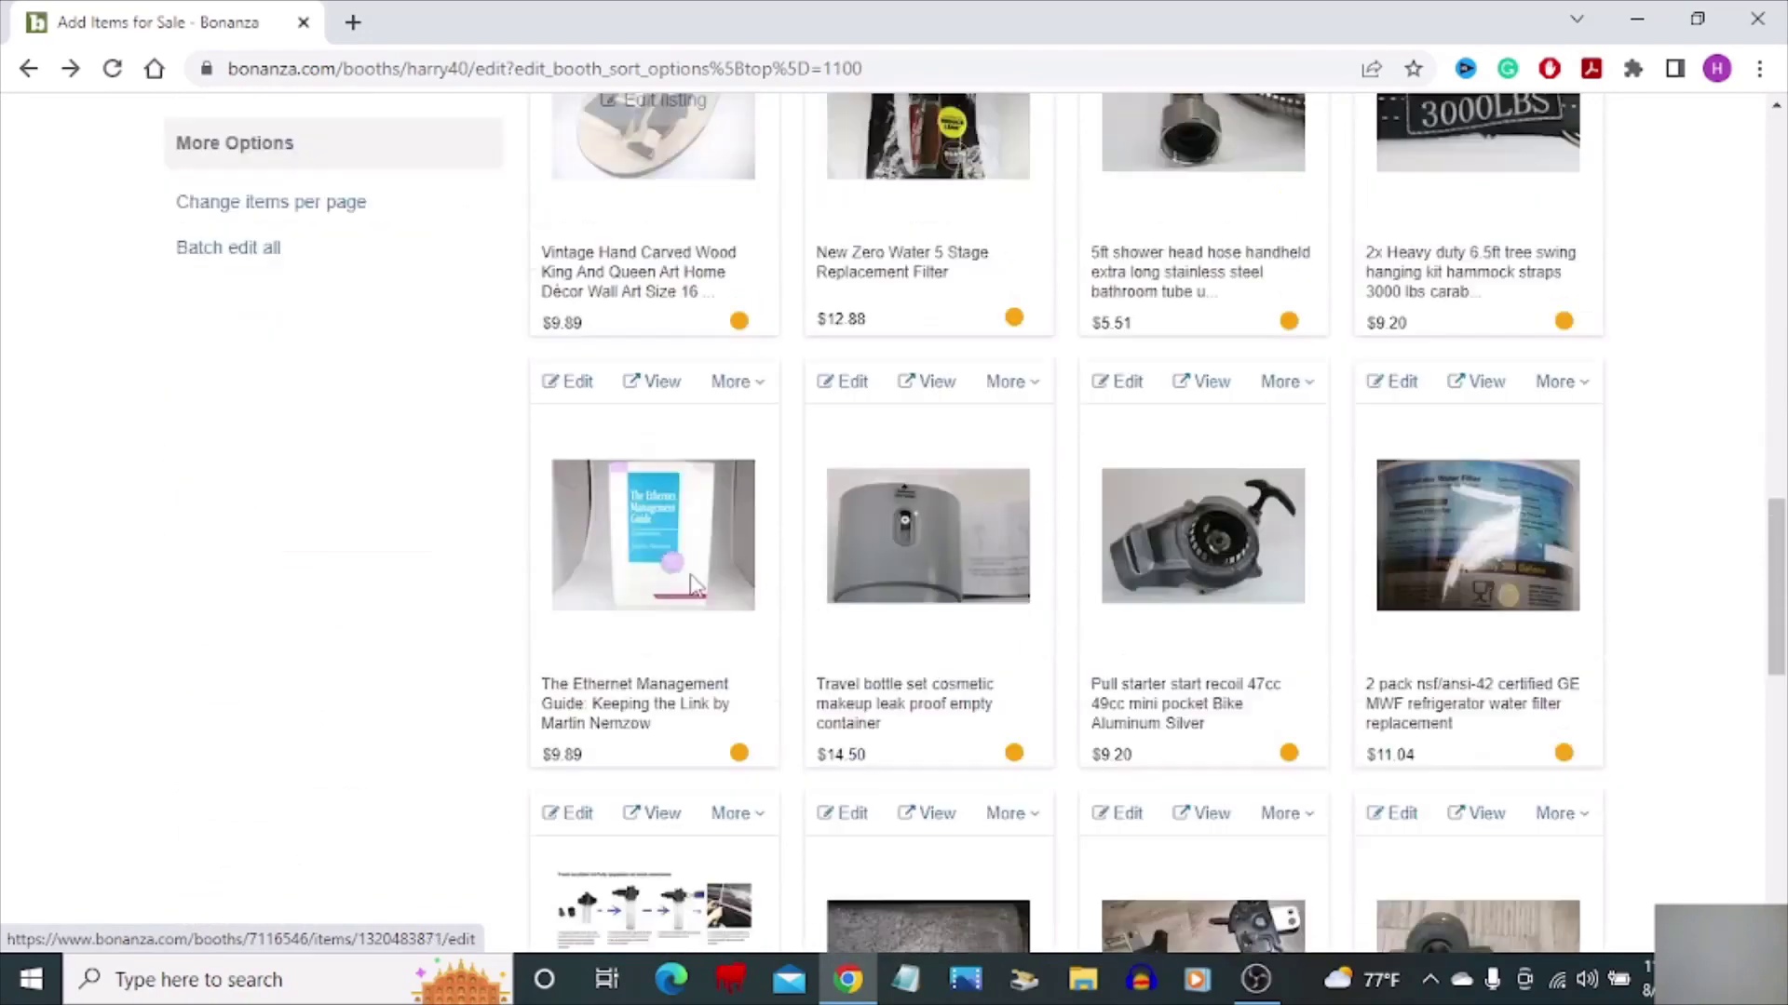
scroll(1201, 587, down, 6)
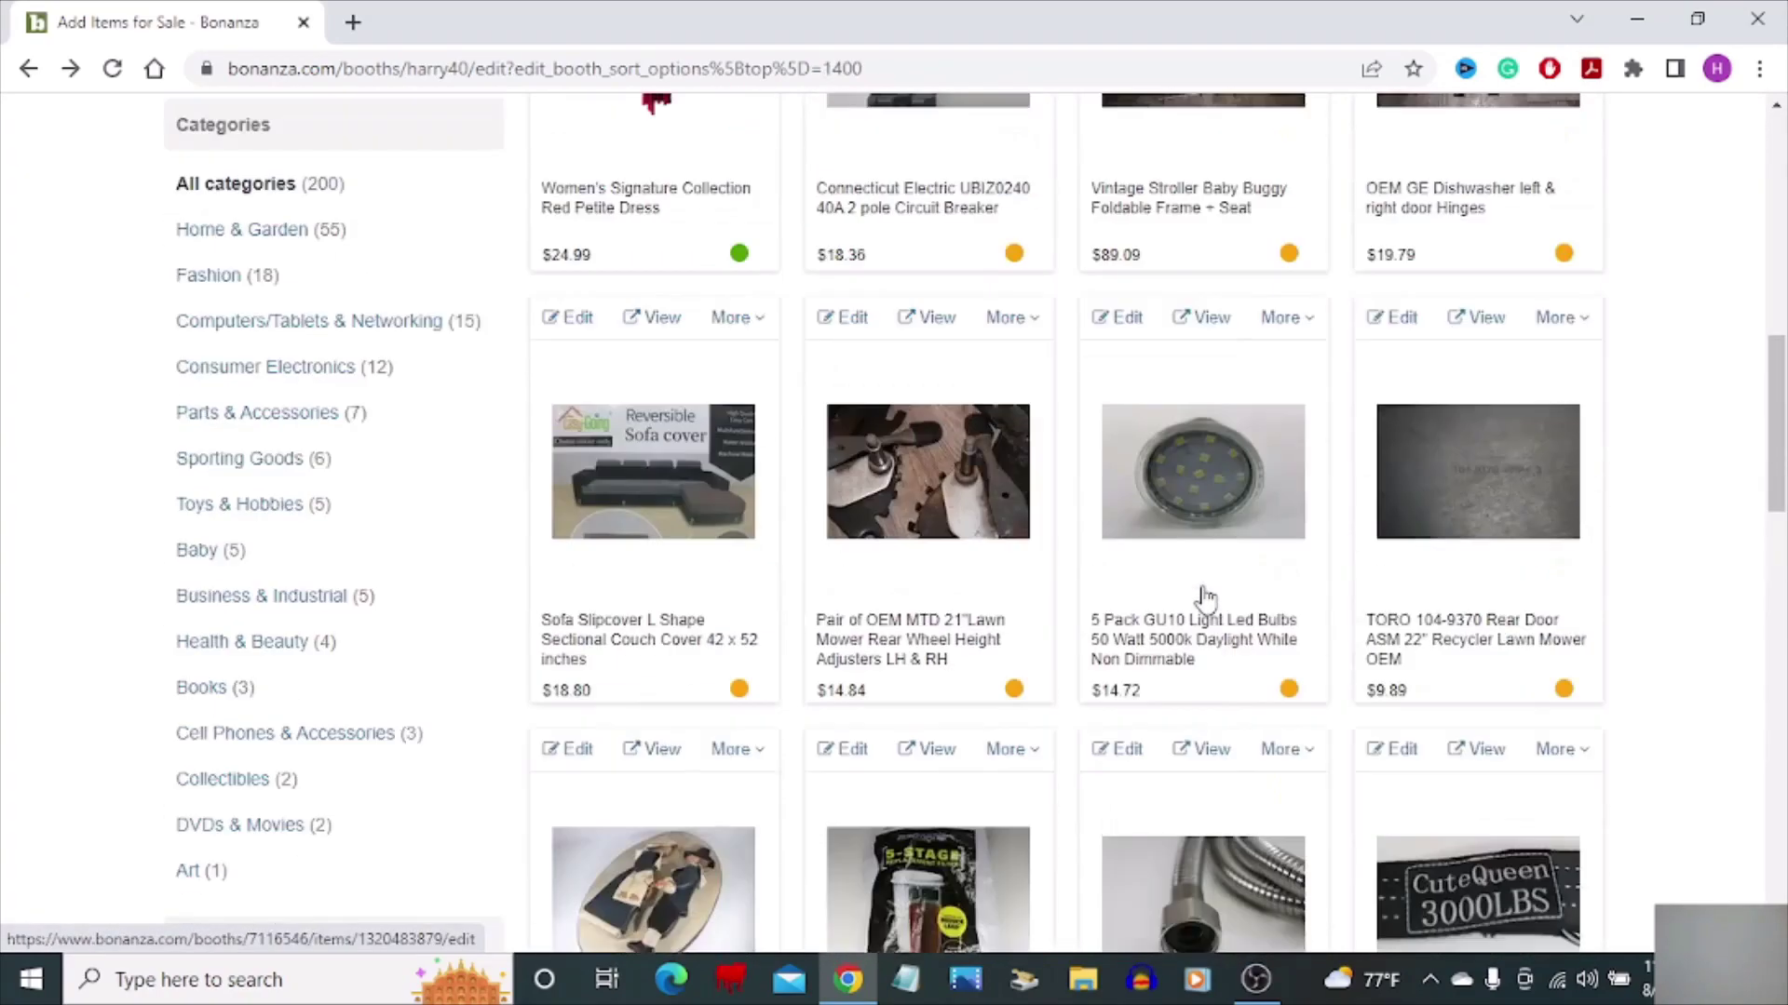
scroll(1201, 592, up, 10)
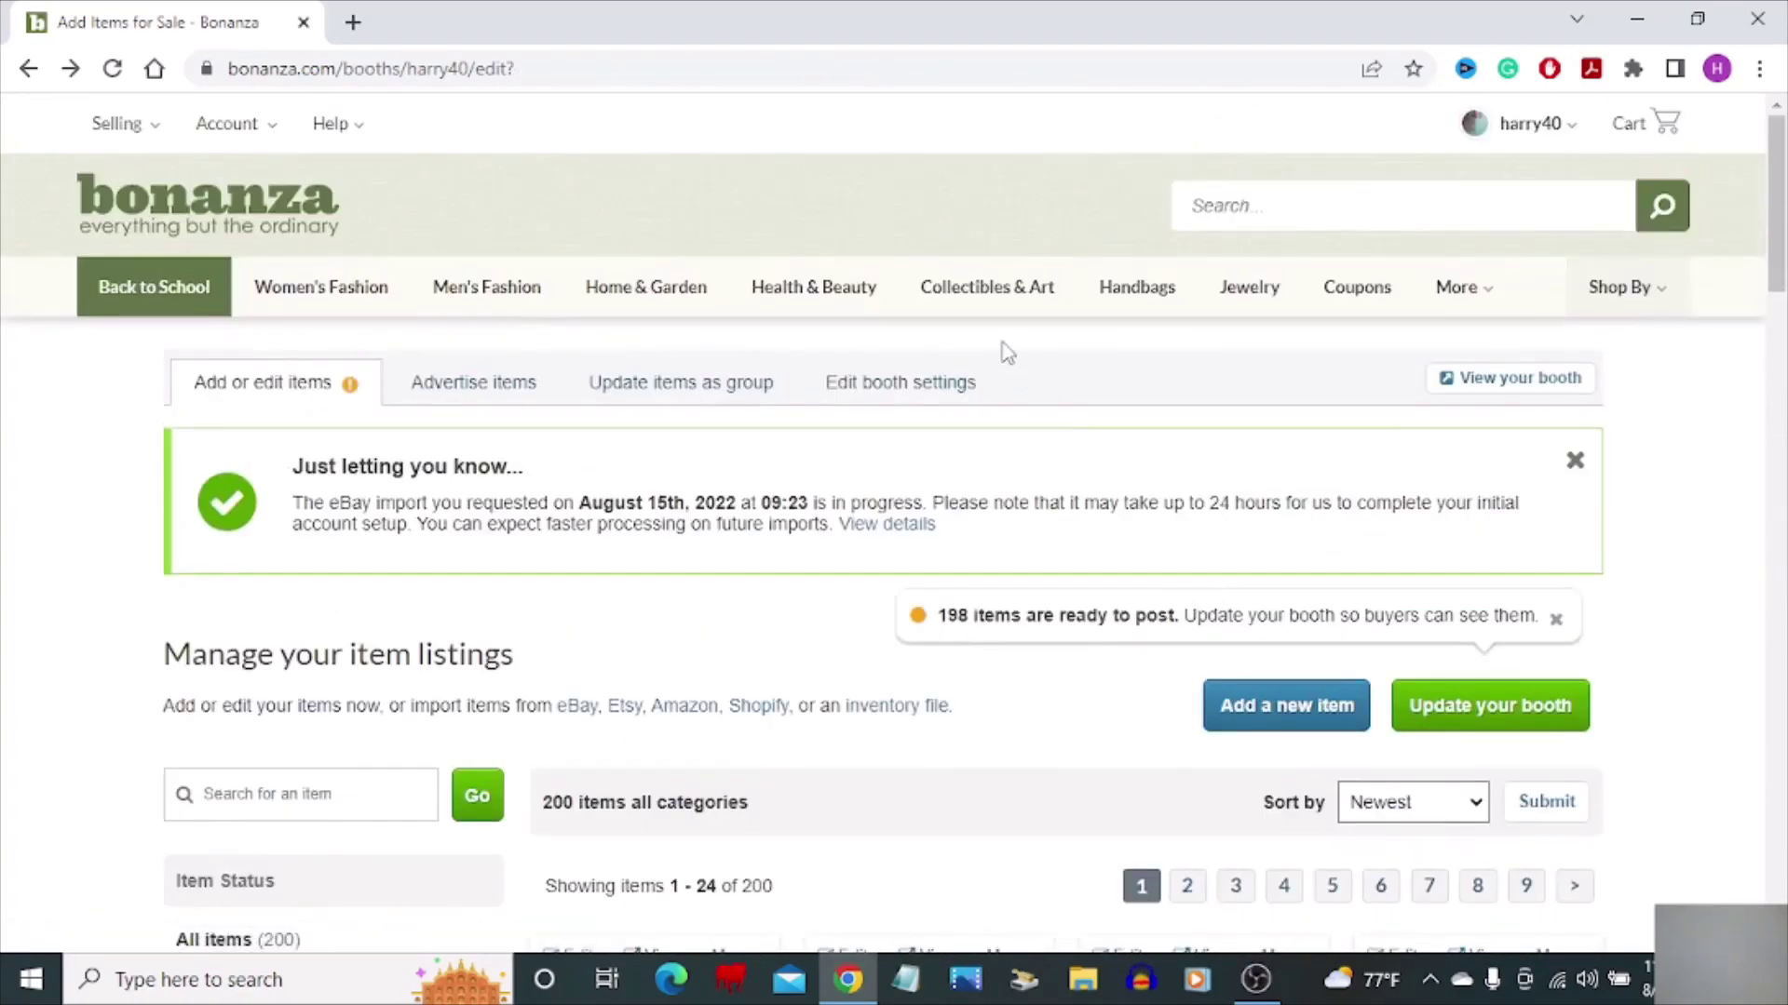